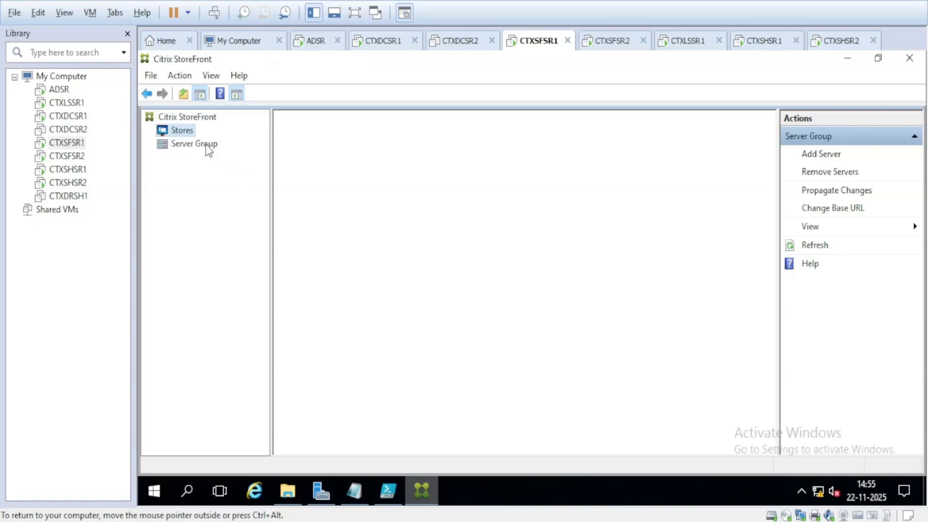
Step: Review the saved Export-STFConfiguration line in Notepad, then return to PowerShell ISE
{"action": "left_click", "coordinate": [355, 492]}
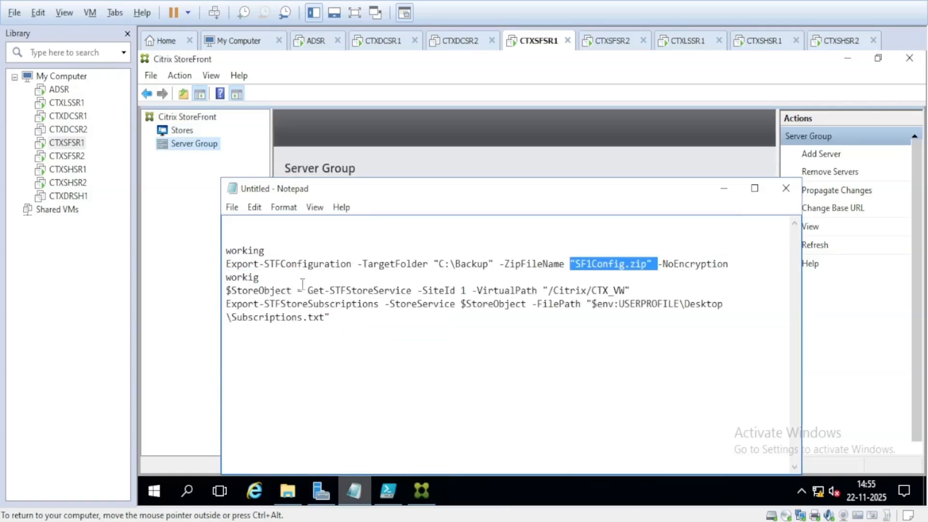
{"action": "left_click_drag", "start_coordinate": [423, 290], "coordinate": [434, 291]}
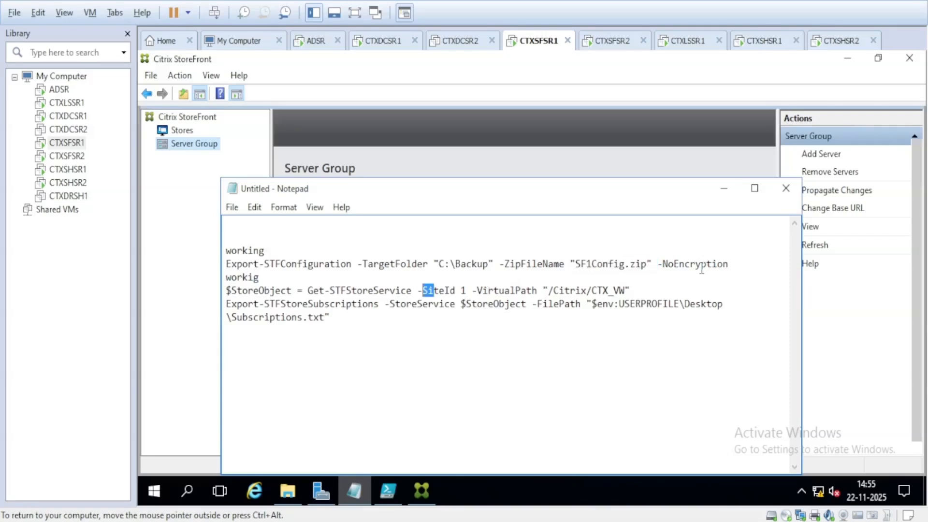
{"action": "left_click", "coordinate": [733, 264]}
{"action": "key", "text": "alt+Tab"}
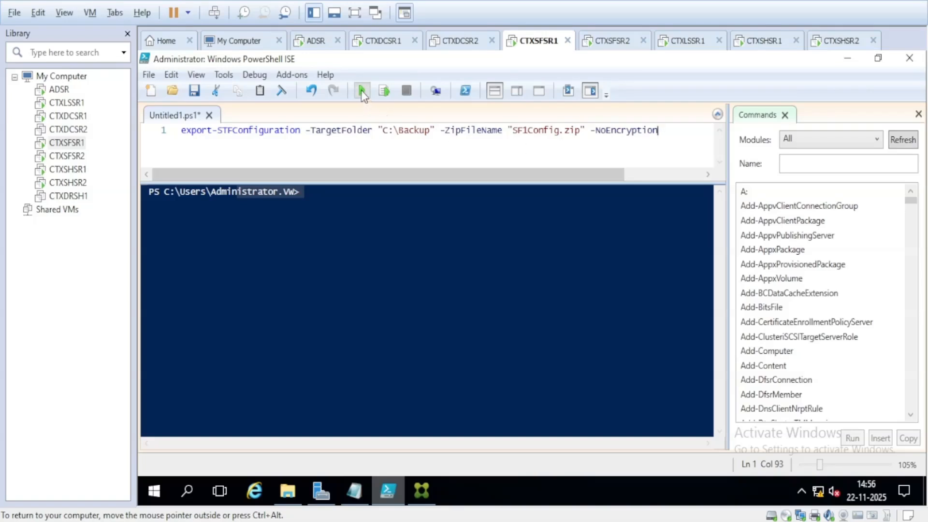
Step: Run export-STFConfiguration to C:\Backup as SF1Config.zip with -NoEncryption
{"action": "key", "text": "F5"}
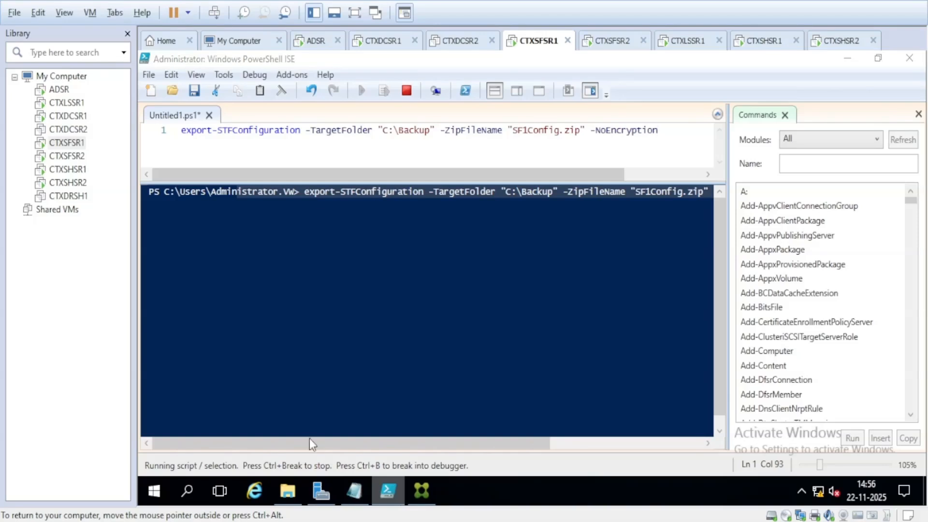
Step: Log on to the CTXLSSR1 StoreFront store with the saved administrator credential
{"action": "left_click", "coordinate": [72, 103]}
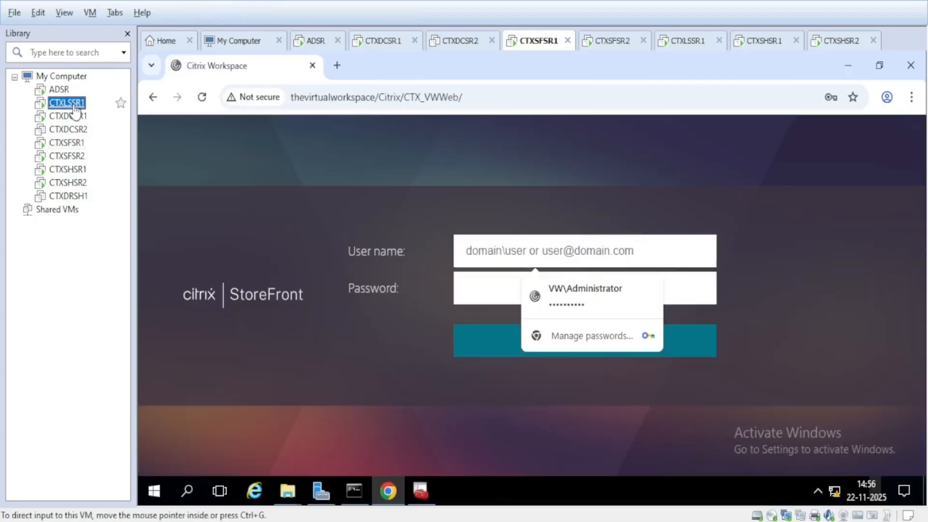
{"action": "left_click", "coordinate": [588, 297]}
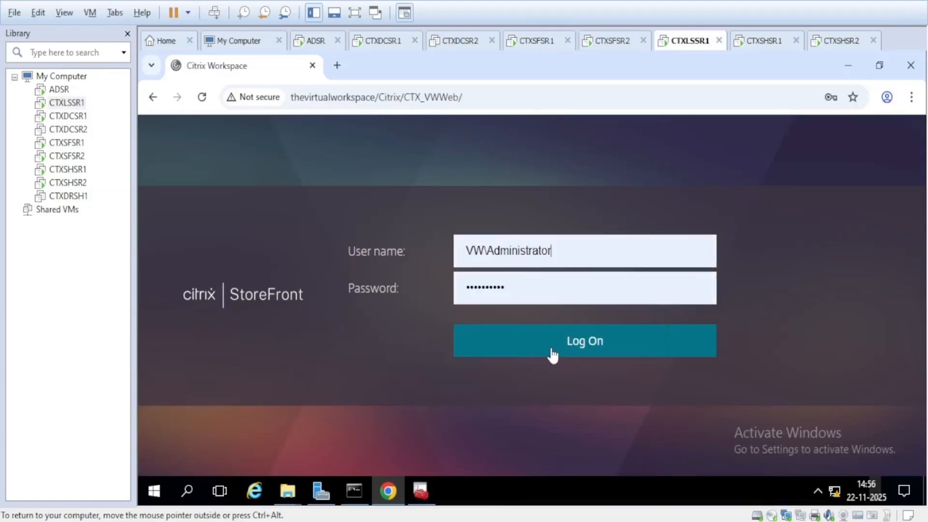
{"action": "left_click", "coordinate": [552, 352]}
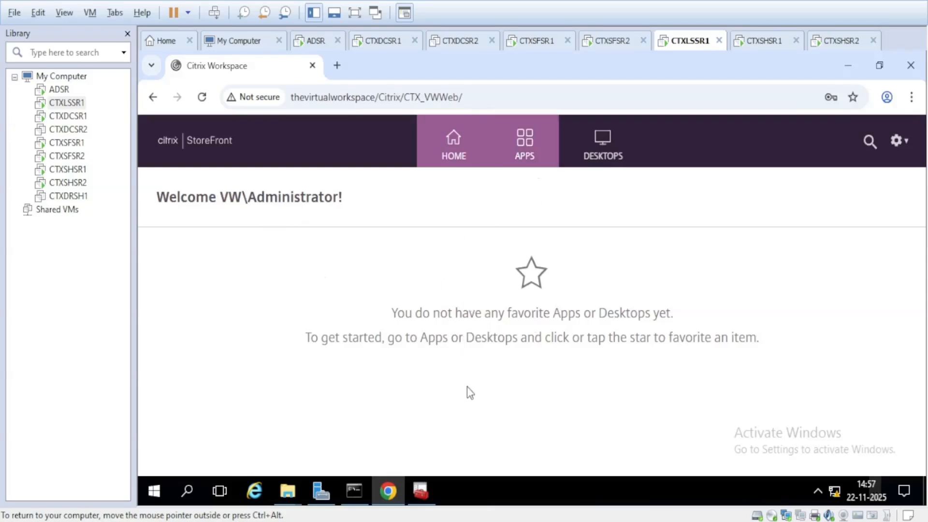
Step: Star Command Prompt under APPS, confirm it in home Favorites, and switch to CTXSFSR1
{"action": "left_click", "coordinate": [523, 156]}
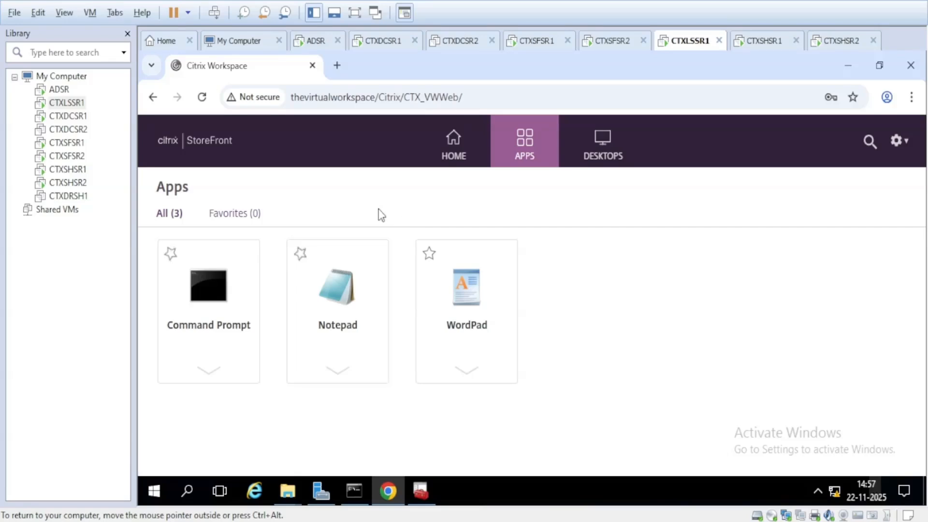
{"action": "left_click", "coordinate": [454, 157]}
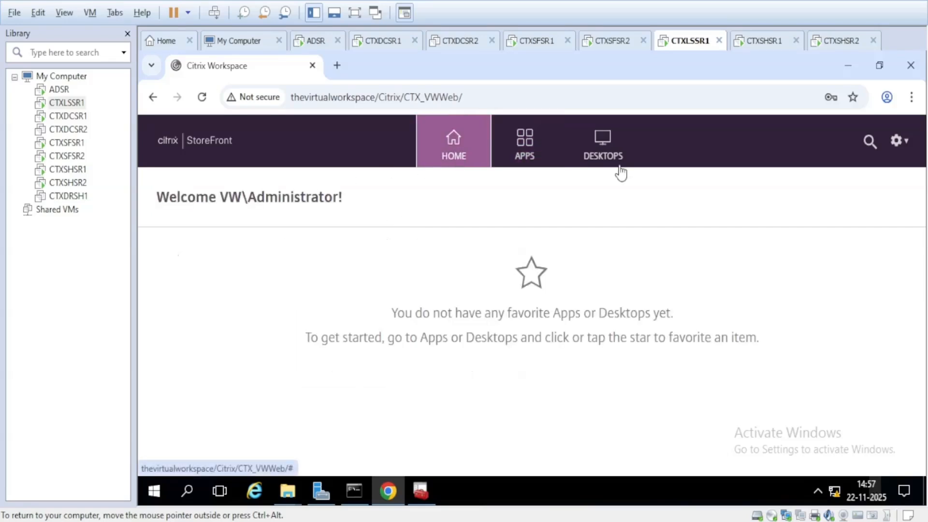
{"action": "left_click", "coordinate": [526, 160]}
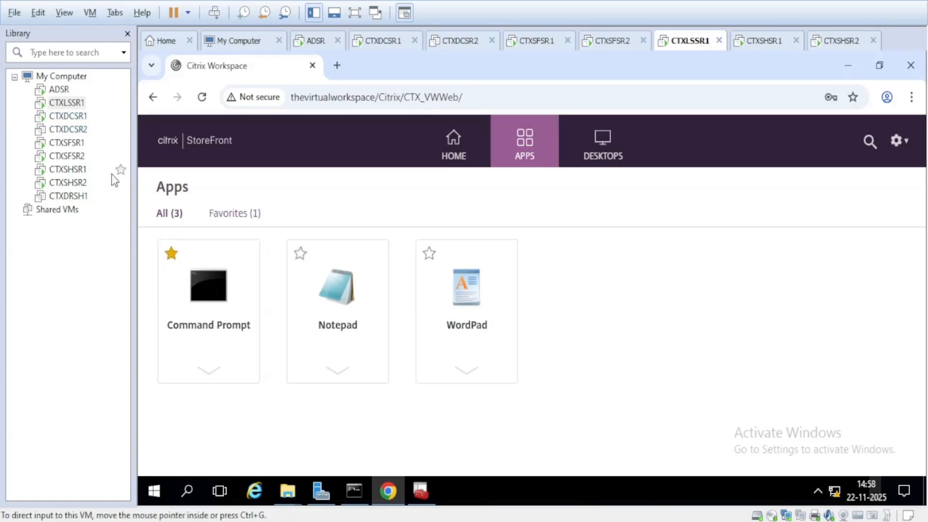
{"action": "left_click", "coordinate": [451, 162]}
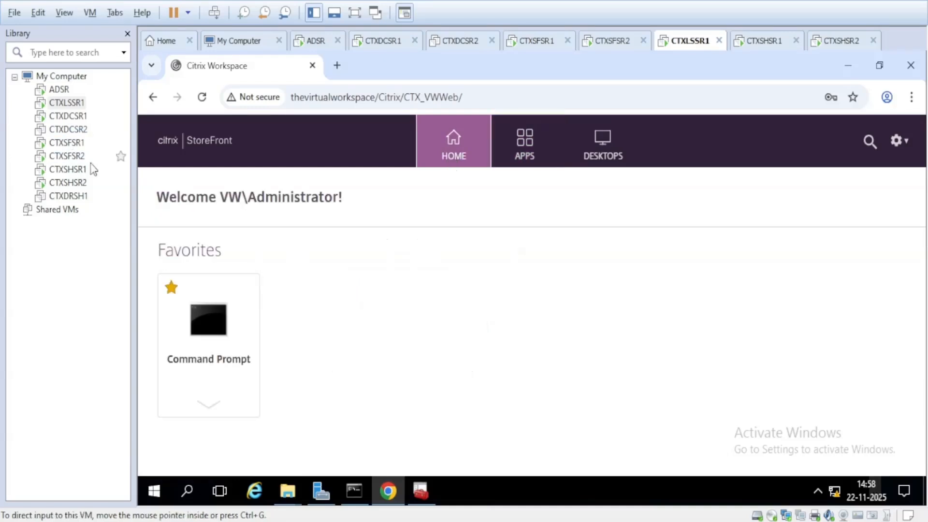
{"action": "left_click", "coordinate": [67, 143]}
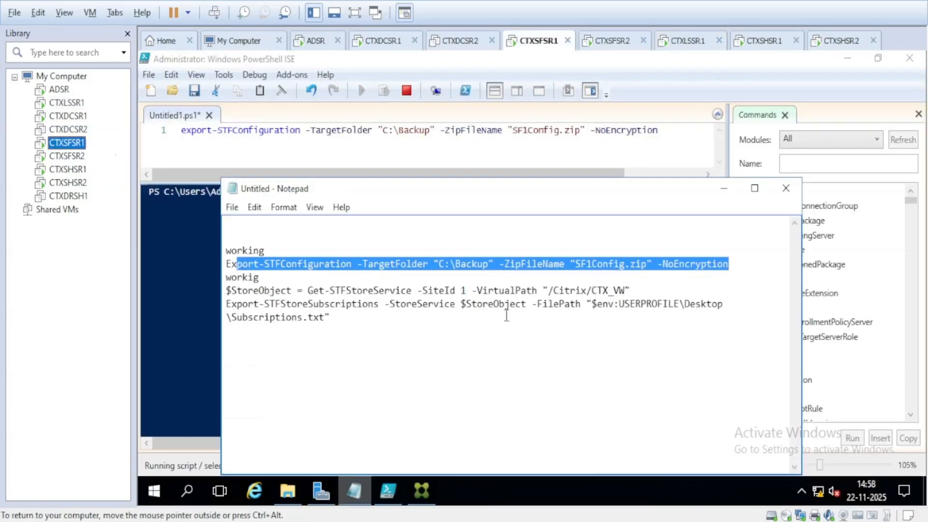
Step: Hide the Notepad notes and wait for the ISE console to report 'Finished StoreFront configuration export'
{"action": "left_click", "coordinate": [724, 189]}
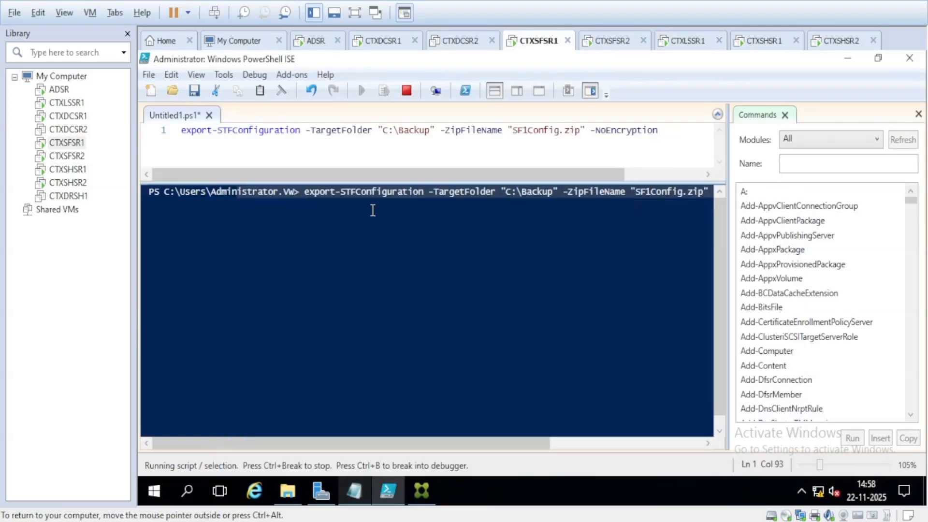
{"action": "left_click", "coordinate": [372, 211]}
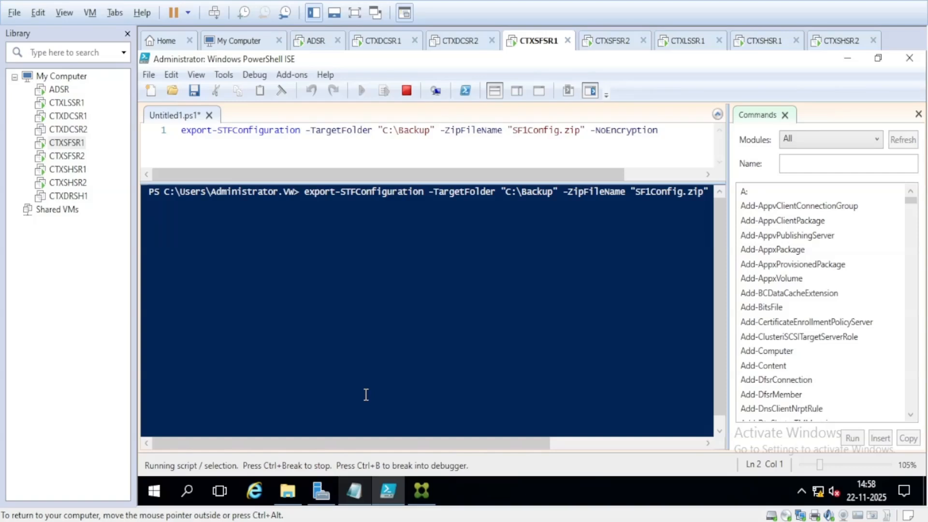
{"action": "left_click", "coordinate": [418, 489]}
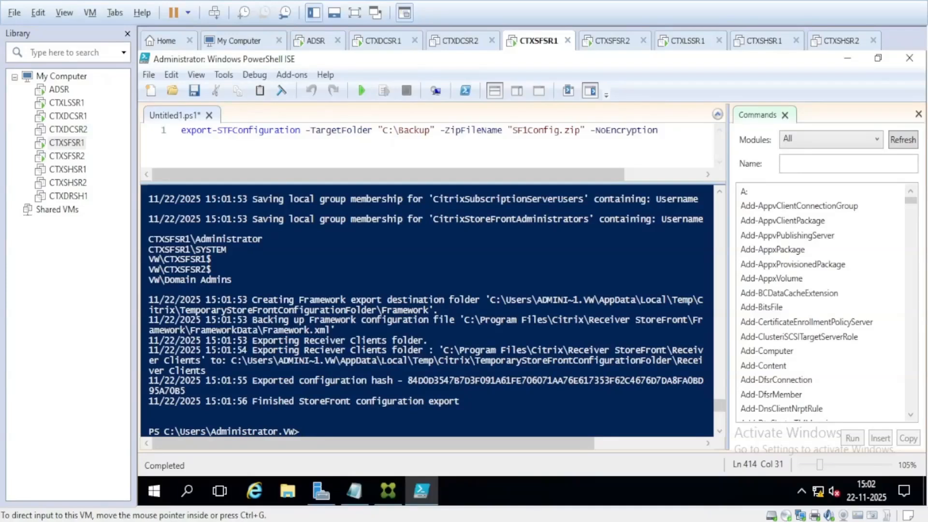
Step: Confirm C:\Backup holds SF1Config.zip (148 KB) and StoreFront_ExportLog, then close File Explorer
{"action": "left_click", "coordinate": [288, 491]}
{"action": "left_click", "coordinate": [327, 236]}
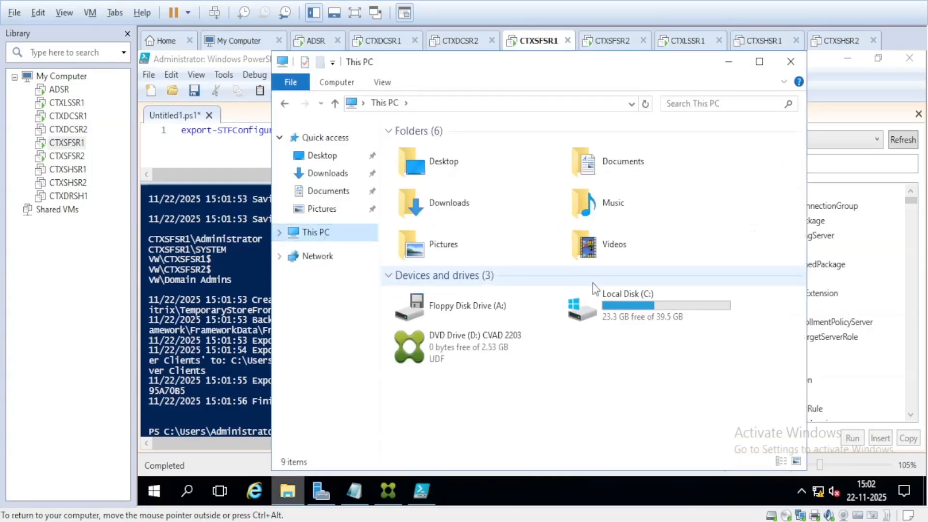
{"action": "double_click", "coordinate": [603, 314]}
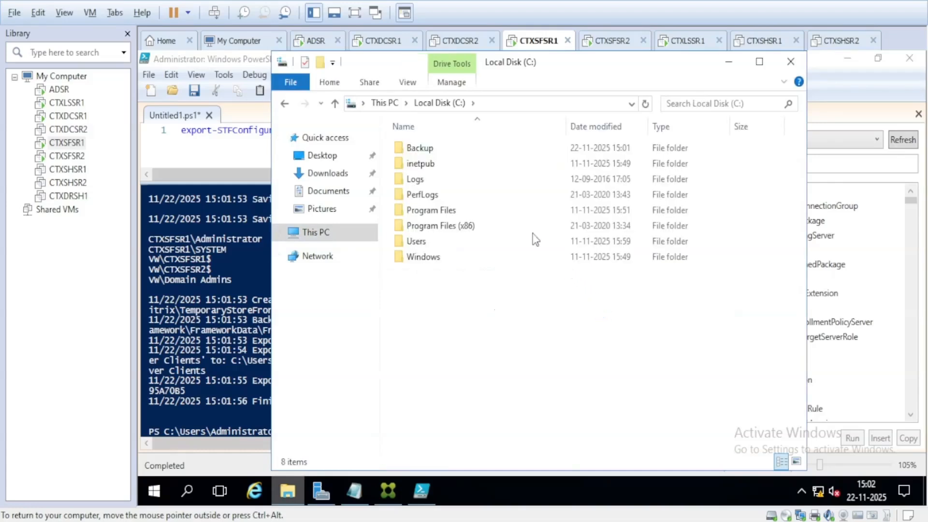
{"action": "left_click", "coordinate": [426, 147]}
{"action": "double_click", "coordinate": [426, 147]}
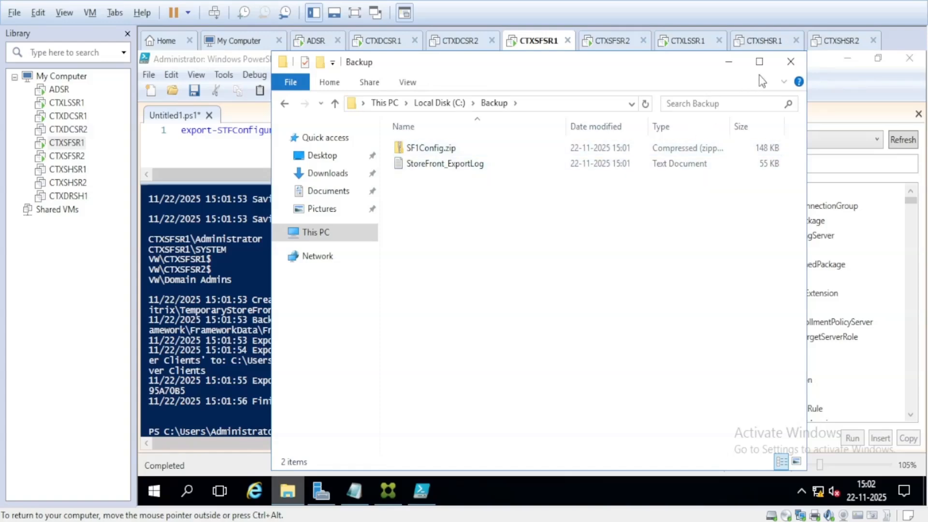
{"action": "left_click", "coordinate": [790, 63]}
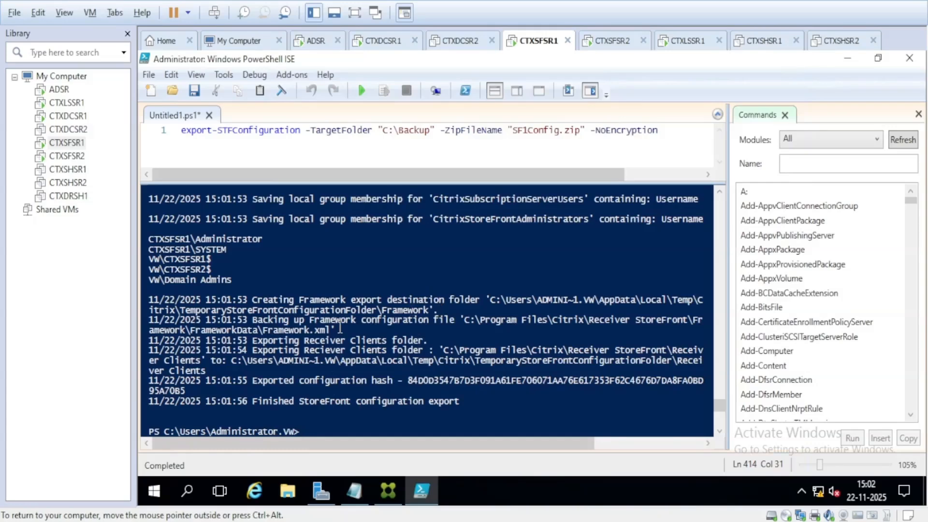
Step: Copy the $StoreObject and Export-STFStoreSubscriptions lines into a new ISE script and run it
{"action": "left_click", "coordinate": [354, 491]}
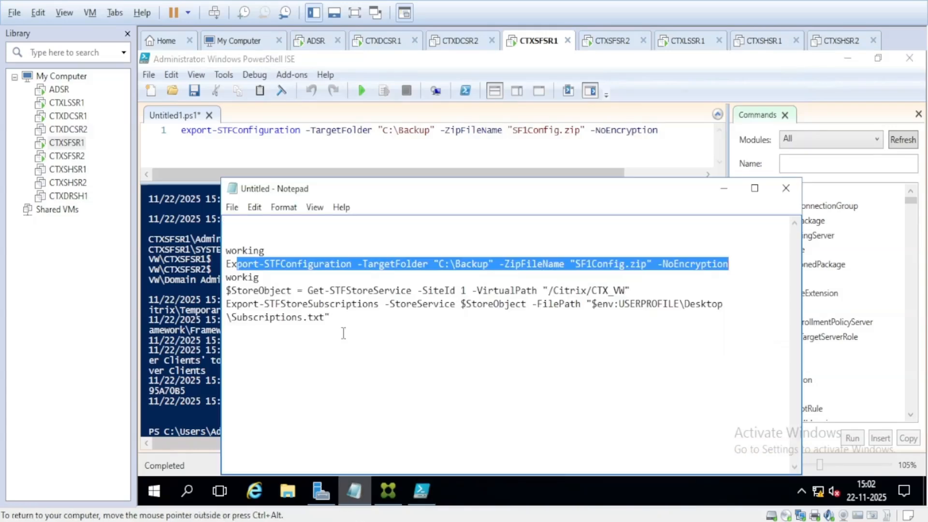
{"action": "left_click", "coordinate": [344, 334]}
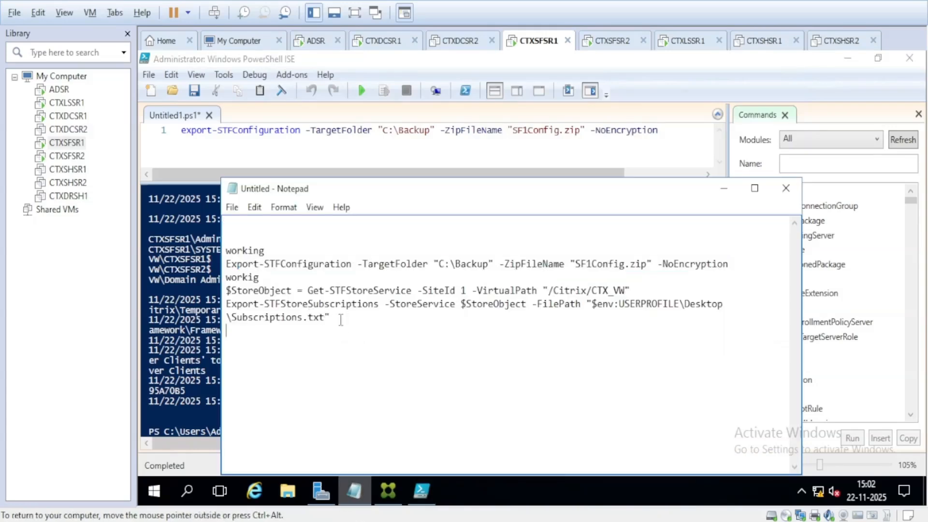
{"action": "left_click_drag", "start_coordinate": [338, 319], "coordinate": [229, 292]}
{"action": "key", "text": "ctrl+c"}
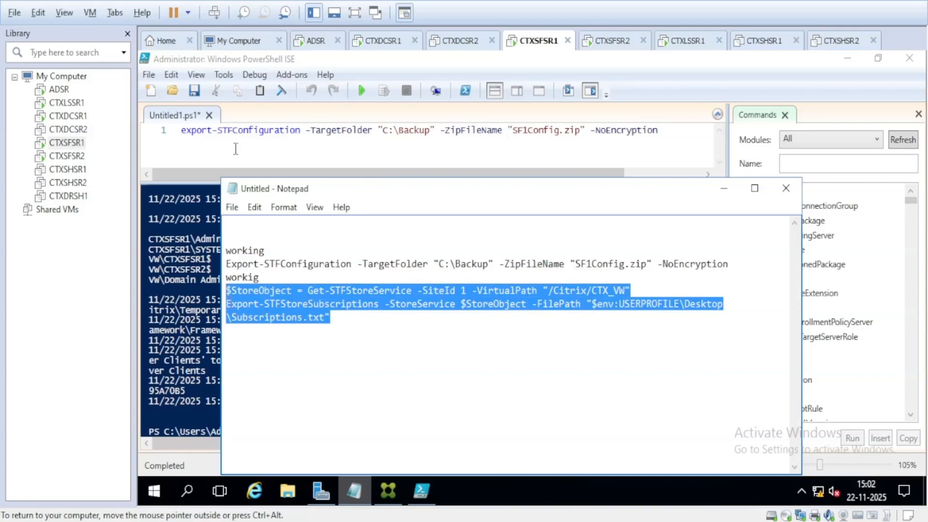
{"action": "left_click", "coordinate": [238, 131]}
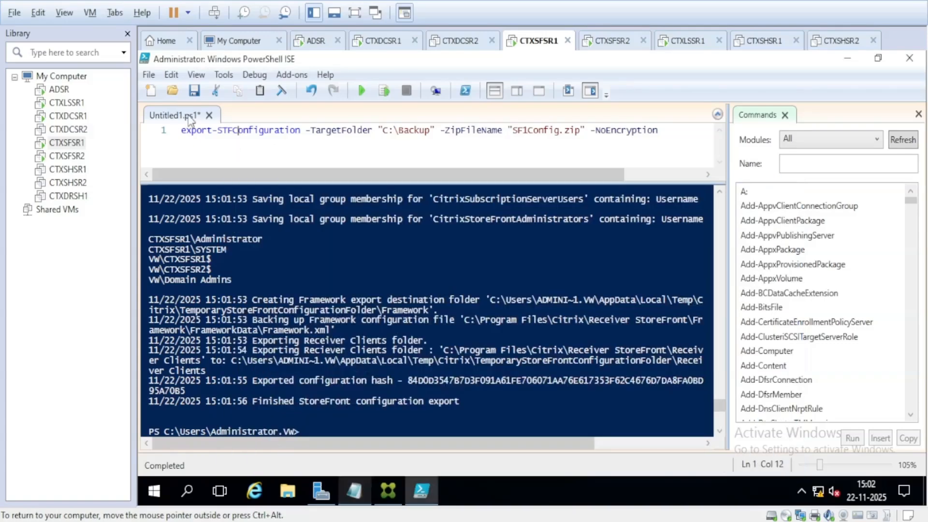
{"action": "left_click", "coordinate": [151, 91]}
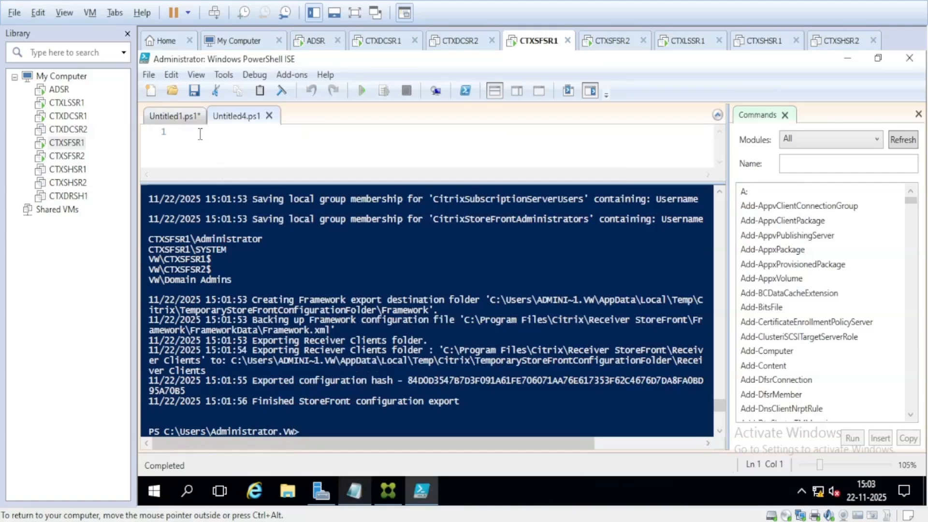
{"action": "key", "text": "ctrl+v"}
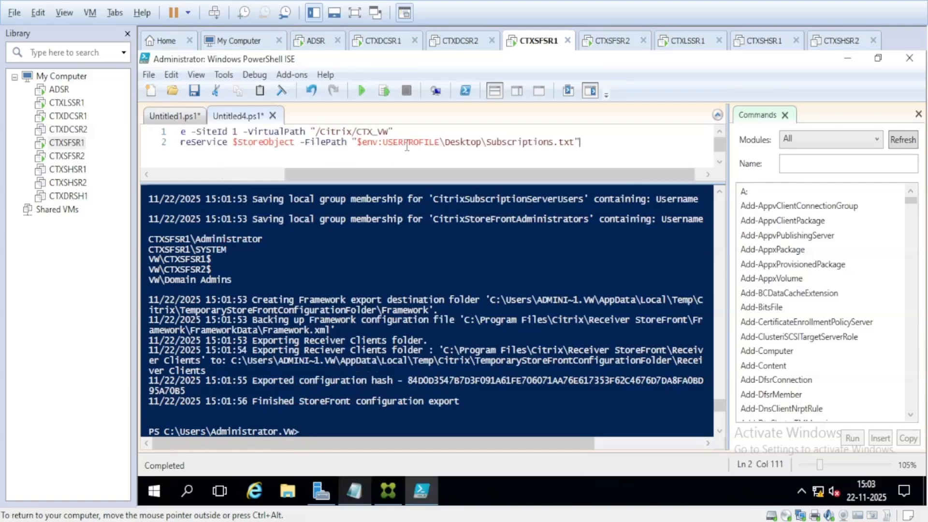
{"action": "left_click", "coordinate": [363, 94]}
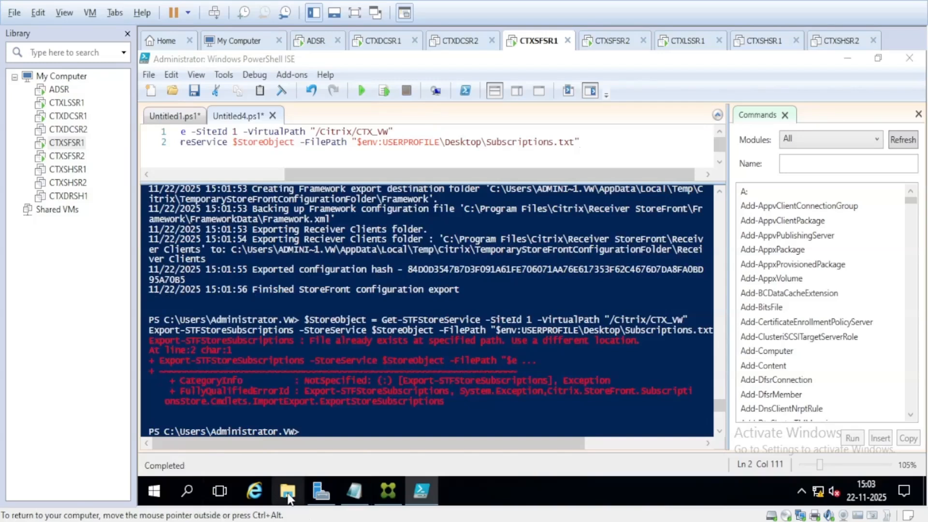
Step: Find the 0 KB Subscriptions file on the Desktop, then minimize File Explorer and PowerShell ISE
{"action": "left_click", "coordinate": [288, 492]}
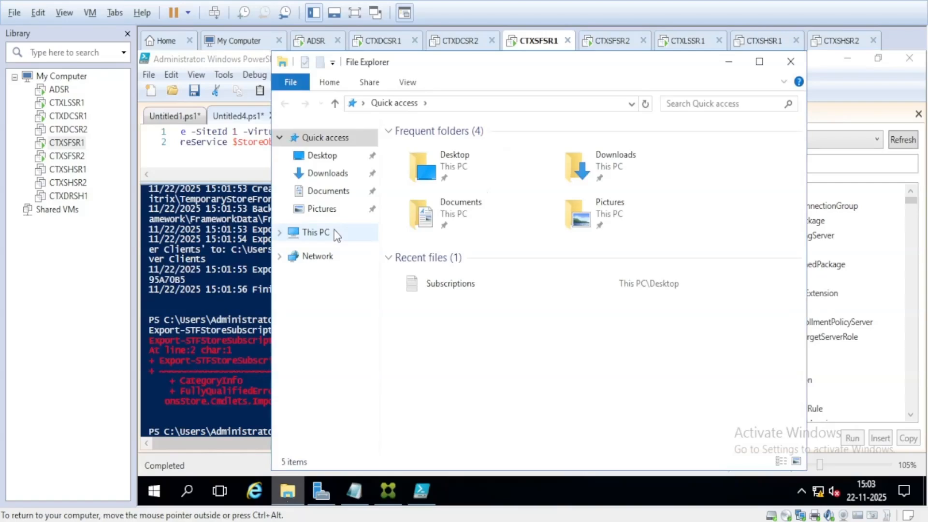
{"action": "left_click", "coordinate": [326, 156]}
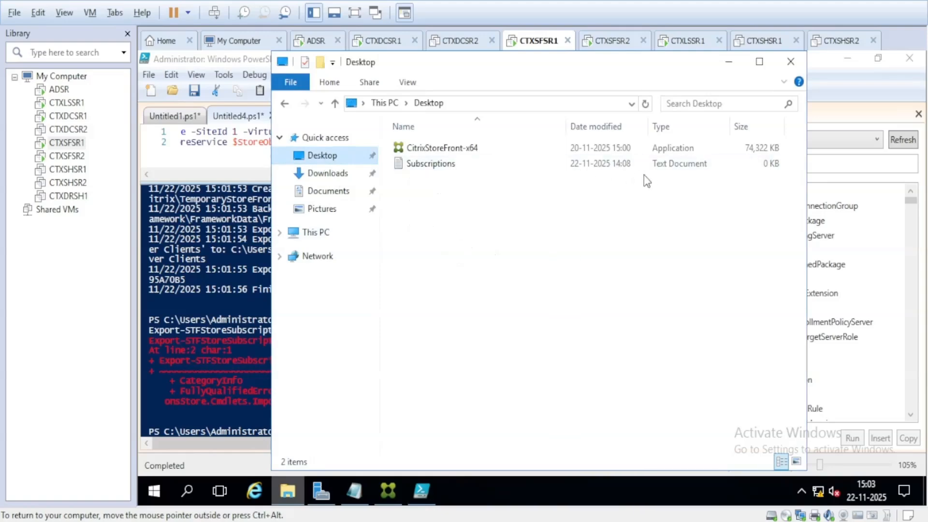
{"action": "left_click", "coordinate": [439, 167]}
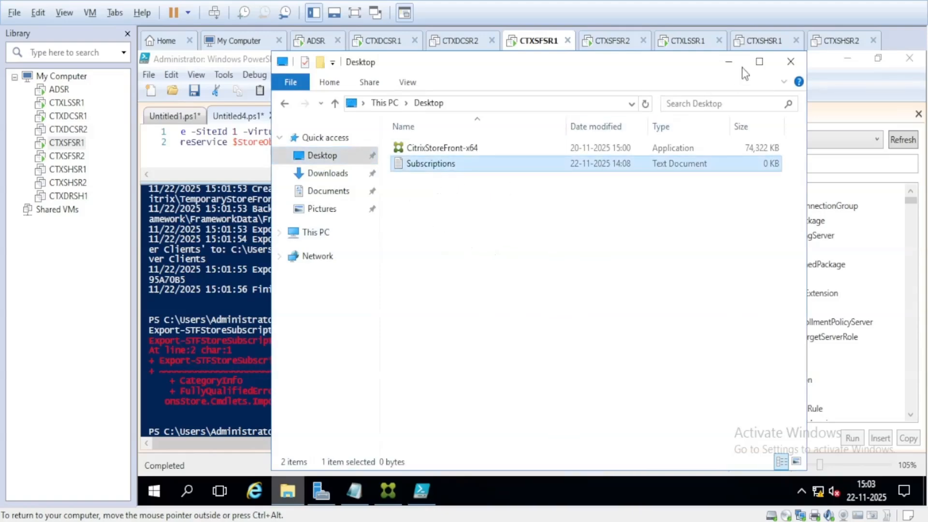
{"action": "left_click", "coordinate": [729, 63]}
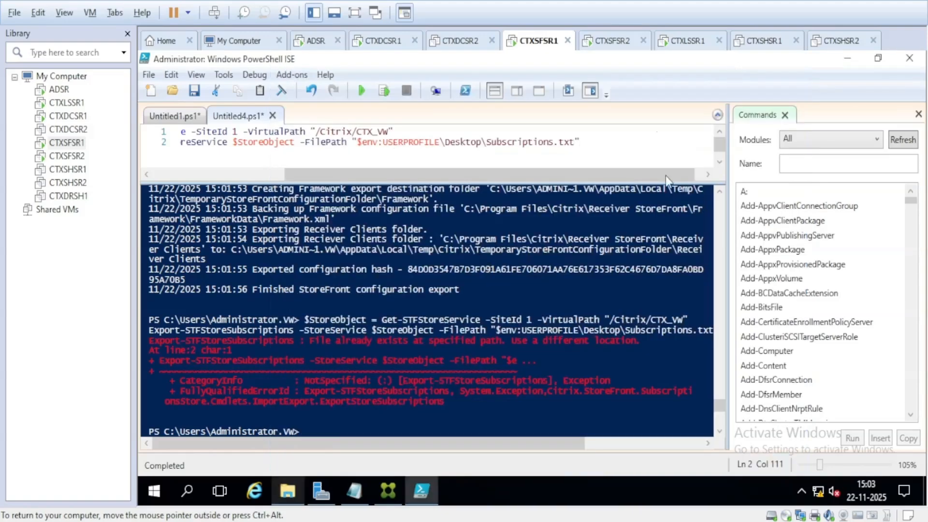
{"action": "left_click", "coordinate": [851, 61]}
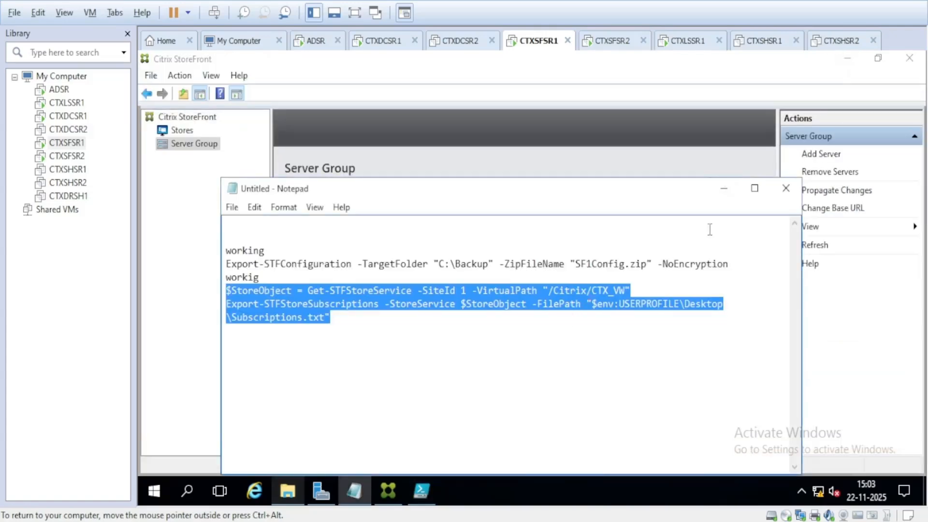
Step: Minimize the notes, view the CTX_VW store, then confirm ctxsfsr1 and ctxsfsr2 are in sync under Server Group
{"action": "left_click", "coordinate": [382, 344]}
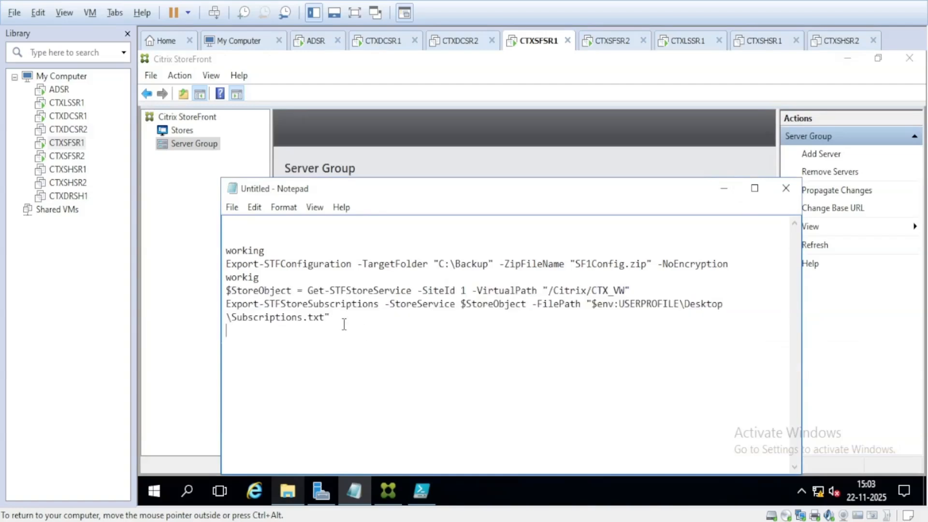
{"action": "left_click", "coordinate": [260, 304], "text": "shift"}
{"action": "left_click", "coordinate": [724, 190]}
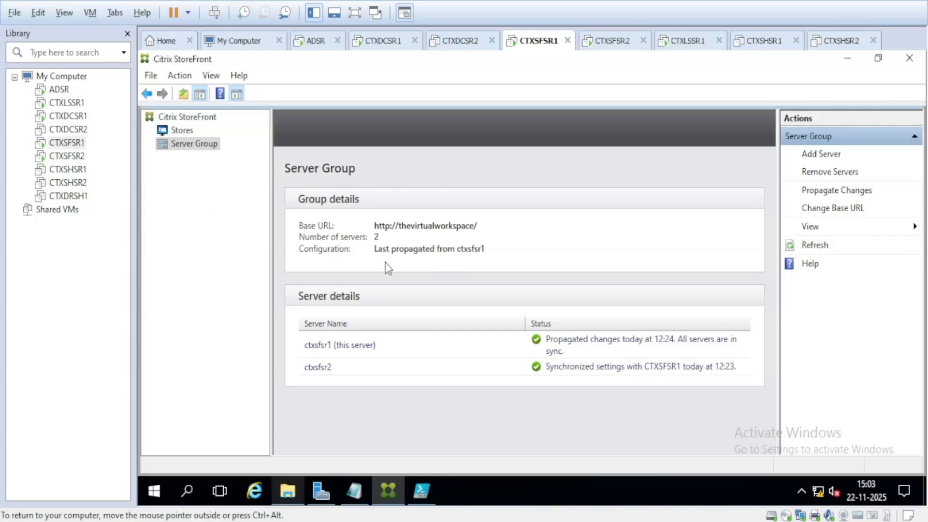
{"action": "left_click", "coordinate": [179, 134]}
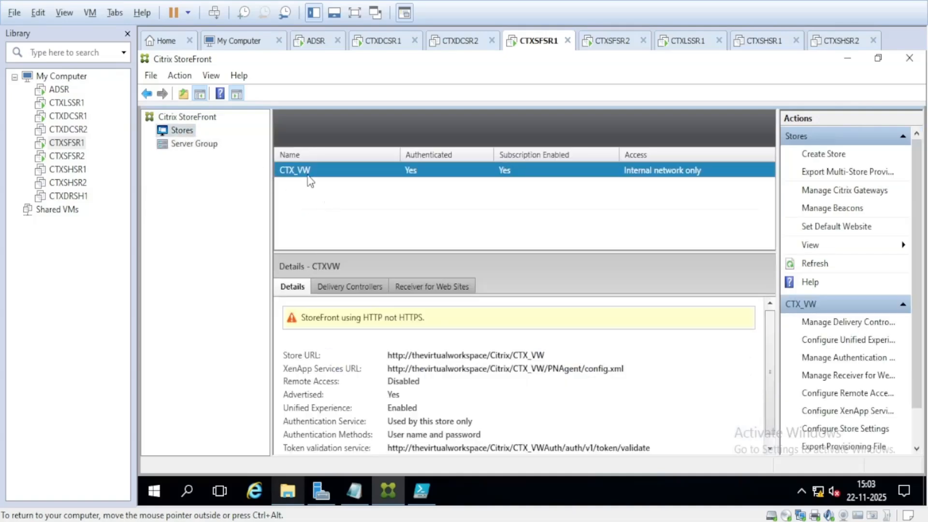
{"action": "left_click", "coordinate": [182, 144]}
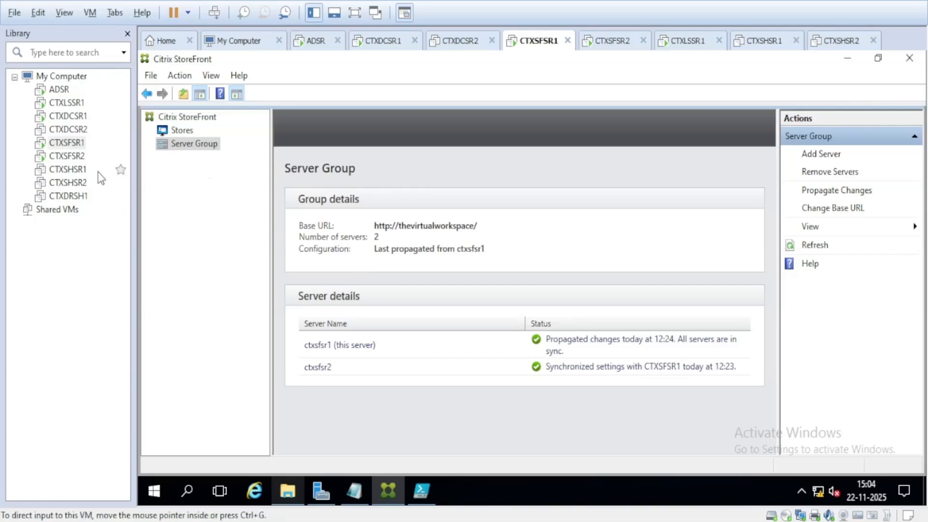
Step: Check and cancel Remove Servers on CTXSFSR2, then open Remove Servers on CTXSFSR1 listing ctxsfsr2
{"action": "left_click", "coordinate": [67, 156]}
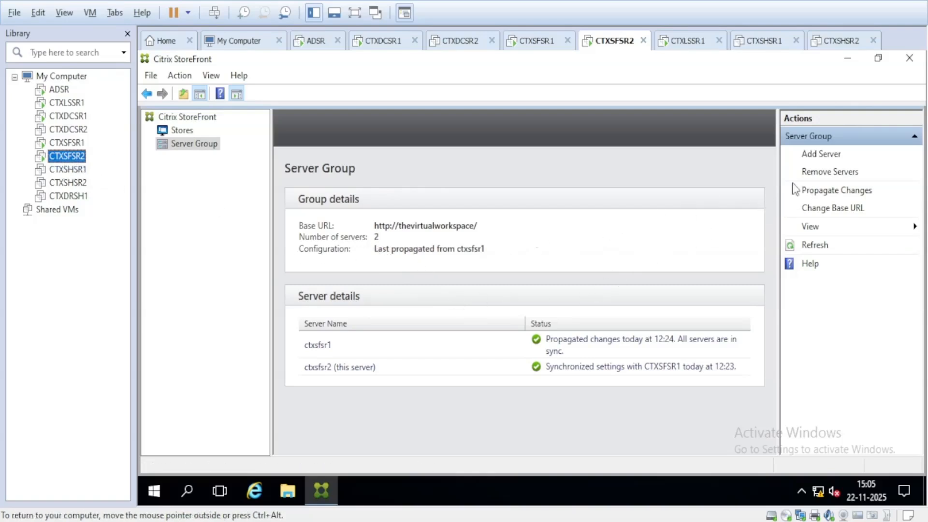
{"action": "left_click", "coordinate": [824, 174]}
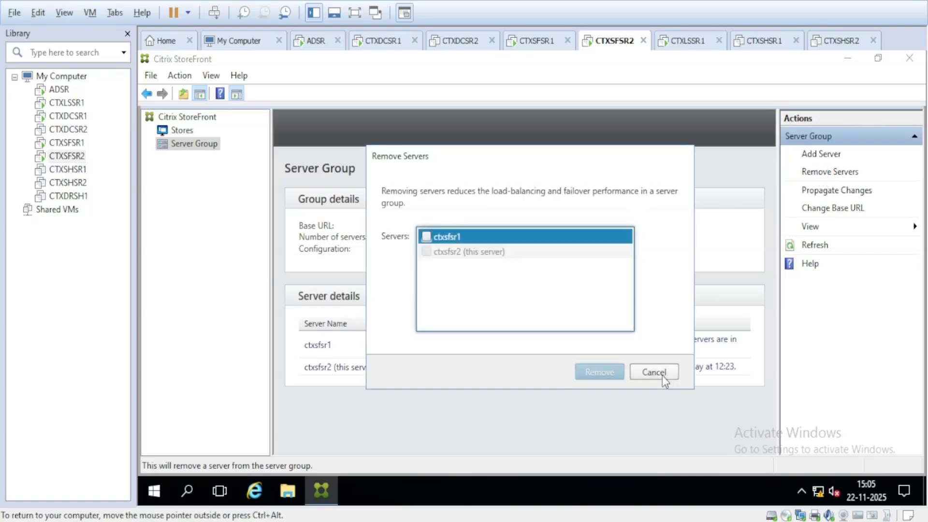
{"action": "left_click", "coordinate": [654, 372]}
{"action": "left_click", "coordinate": [75, 144]}
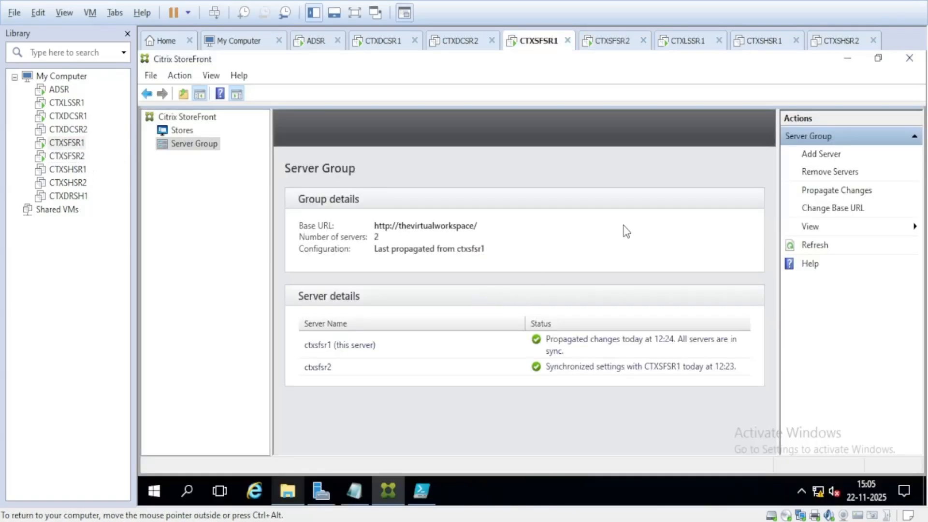
{"action": "left_click", "coordinate": [823, 174]}
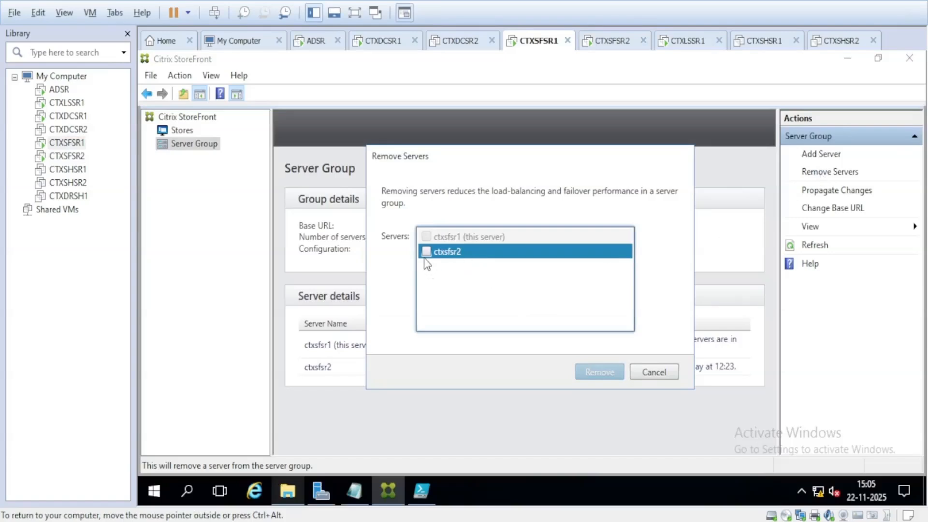
Step: Select ctxsfsr2 in Remove Servers, remove it from the group, and confirm
{"action": "left_click", "coordinate": [426, 252]}
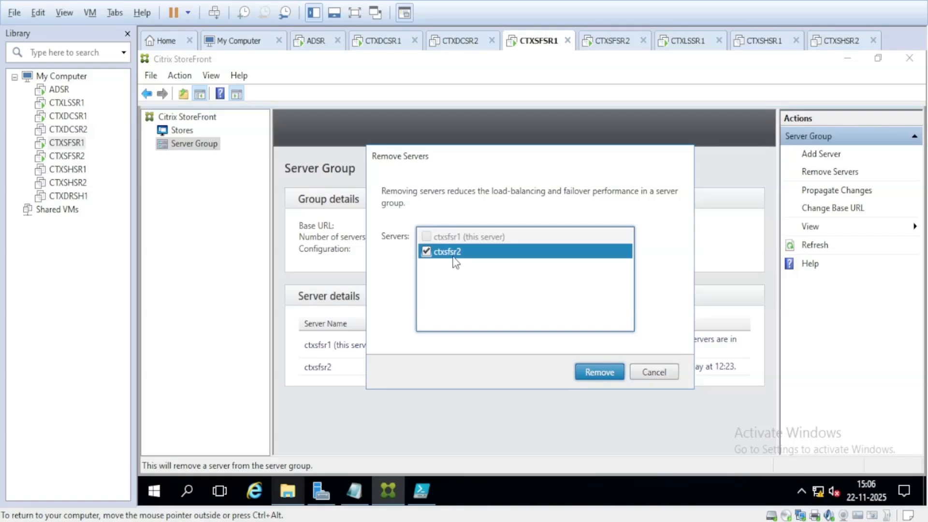
{"action": "left_click", "coordinate": [596, 373]}
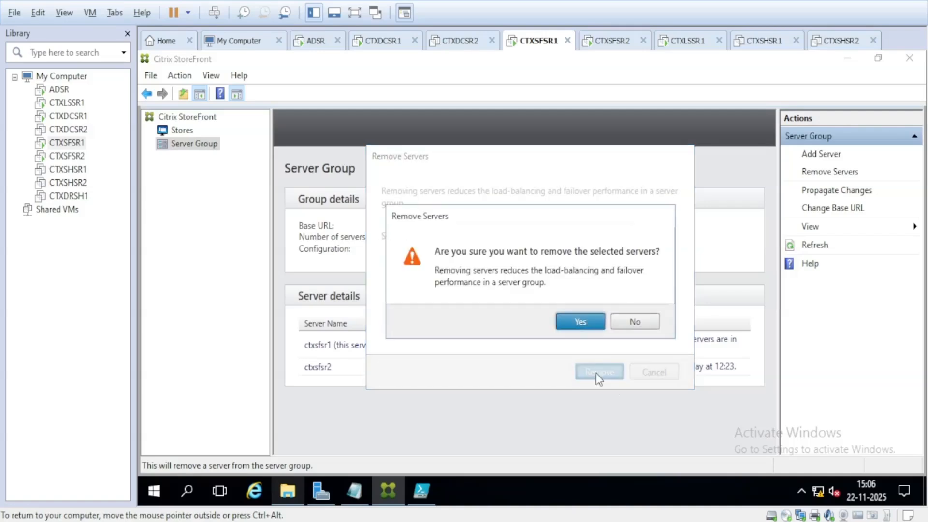
{"action": "left_click", "coordinate": [574, 325]}
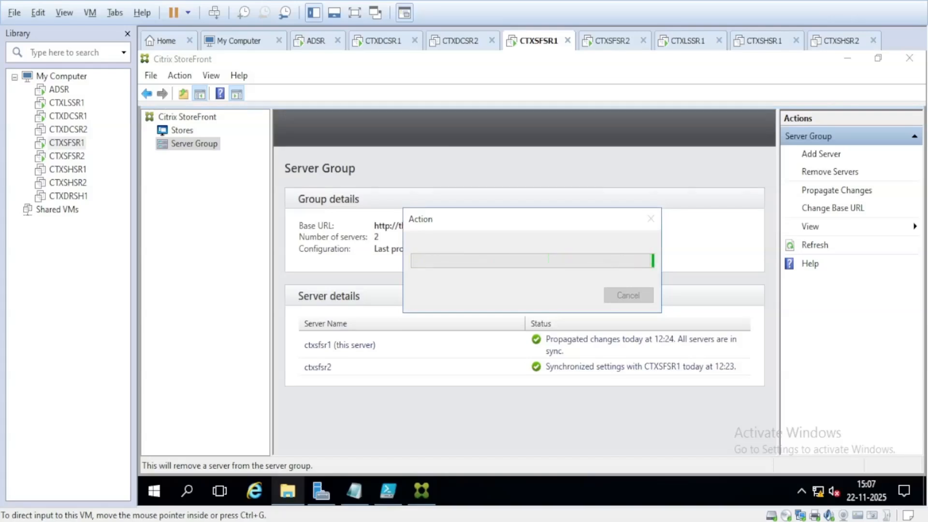
Step: On CTXSFSR2, view Stores and the Server Group details to check its standalone status
{"action": "left_click", "coordinate": [67, 156]}
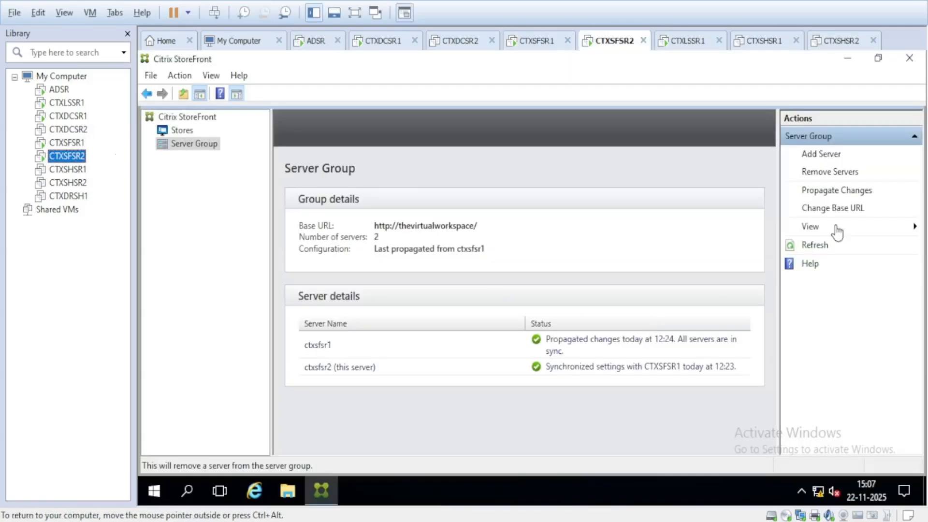
{"action": "left_click", "coordinate": [817, 247]}
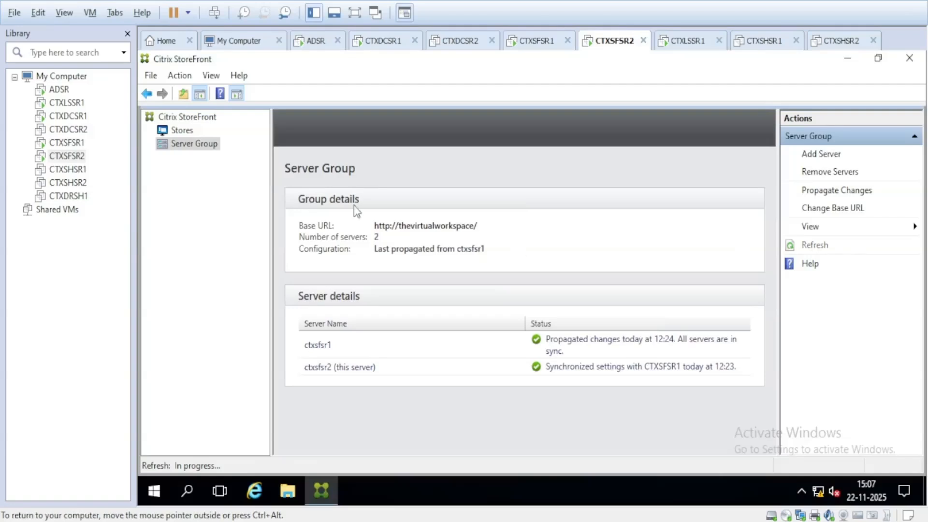
{"action": "left_click", "coordinate": [191, 133]}
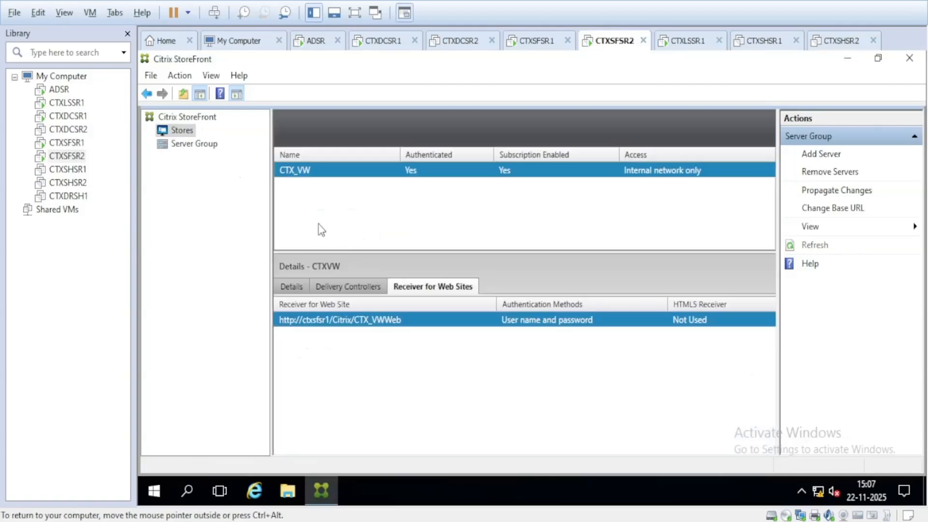
{"action": "left_click", "coordinate": [208, 145]}
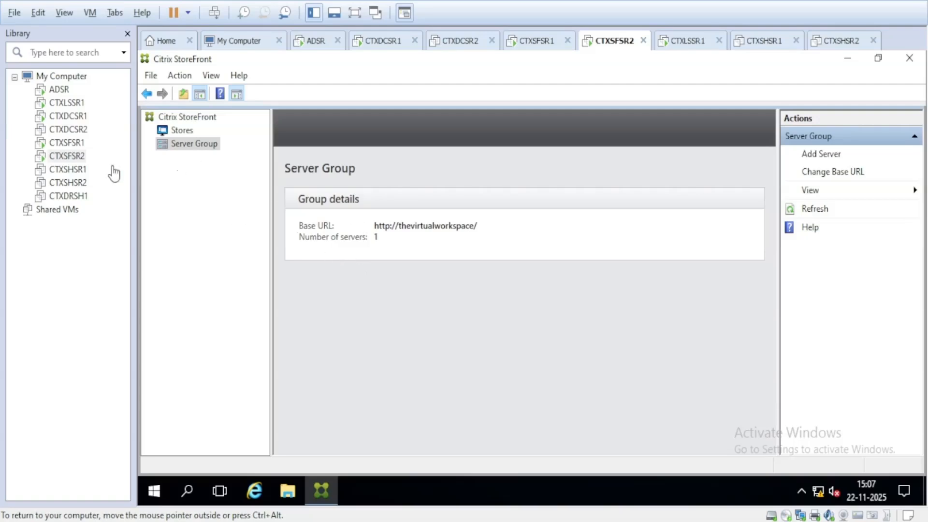
Step: On CTXSFSR1, refresh the server group view and dismiss the not-responding warning
{"action": "left_click", "coordinate": [75, 144]}
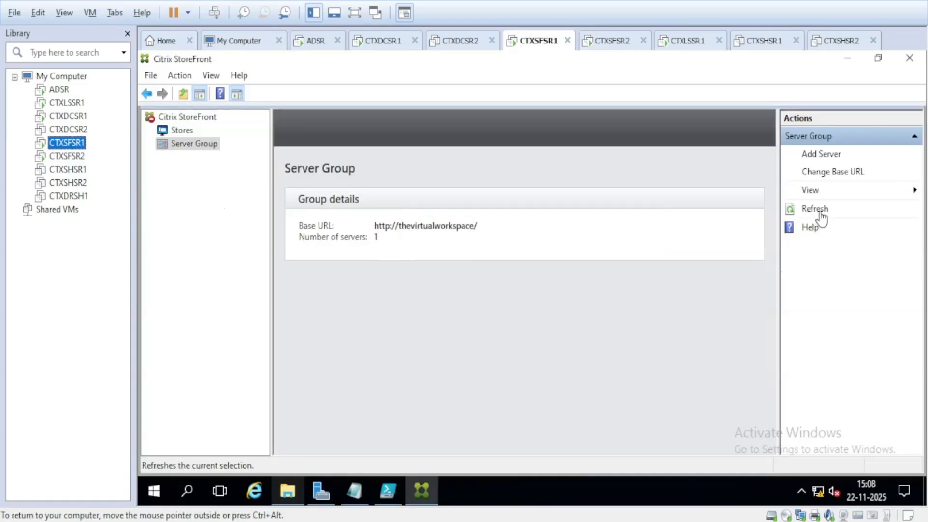
{"action": "left_click", "coordinate": [816, 209]}
{"action": "left_click", "coordinate": [642, 309]}
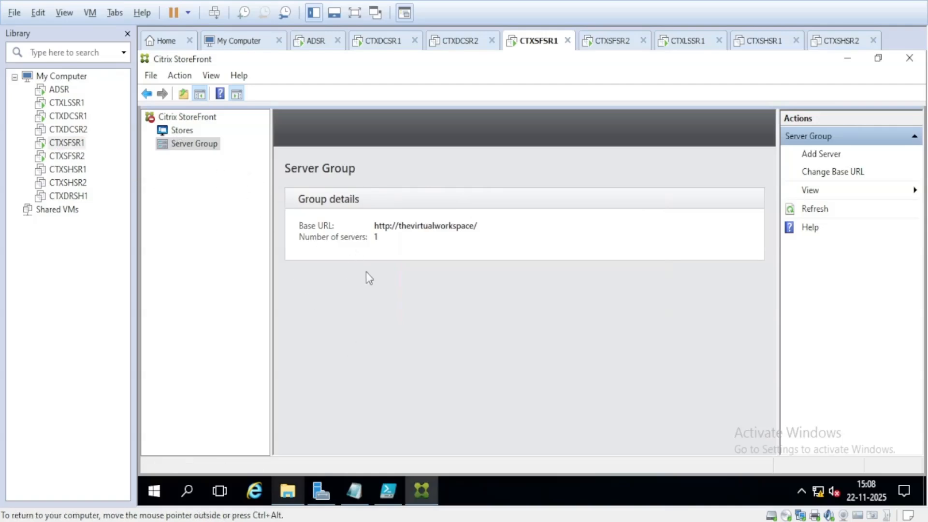
Step: Browse to This PC > Desktop in File Explorer and close the StoreFront management console
{"action": "left_click", "coordinate": [289, 490]}
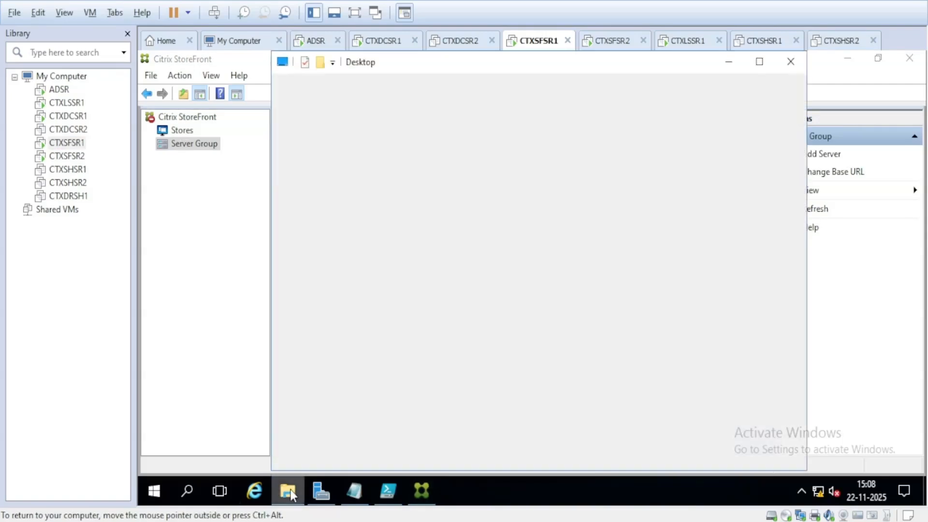
{"action": "left_click", "coordinate": [321, 233]}
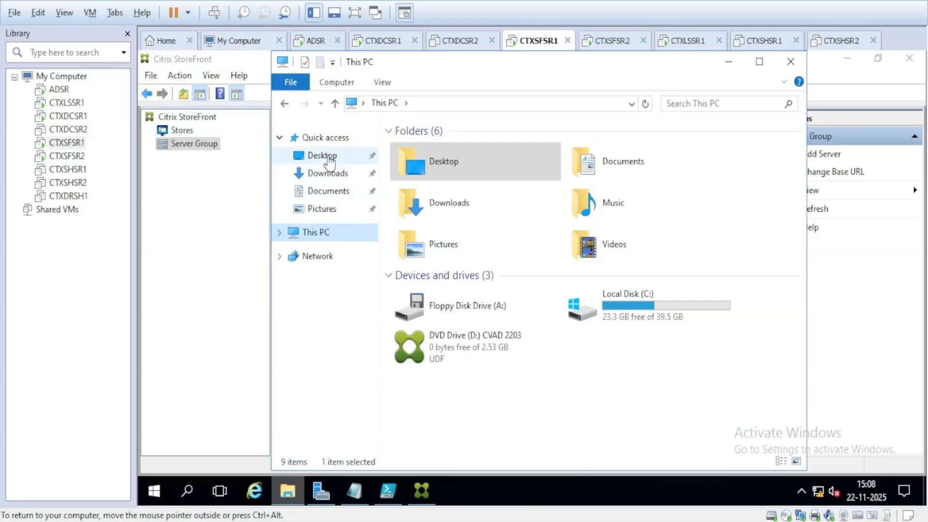
{"action": "left_click", "coordinate": [327, 155]}
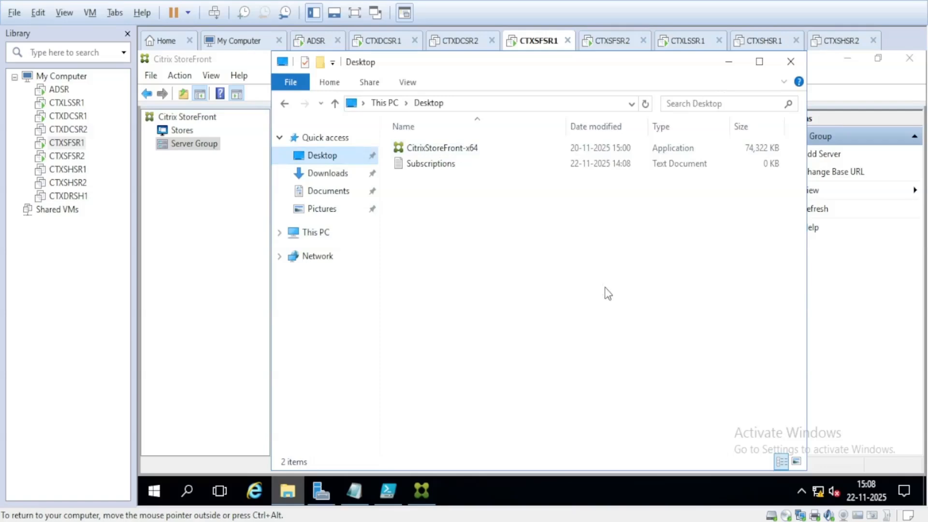
{"action": "left_click", "coordinate": [909, 59]}
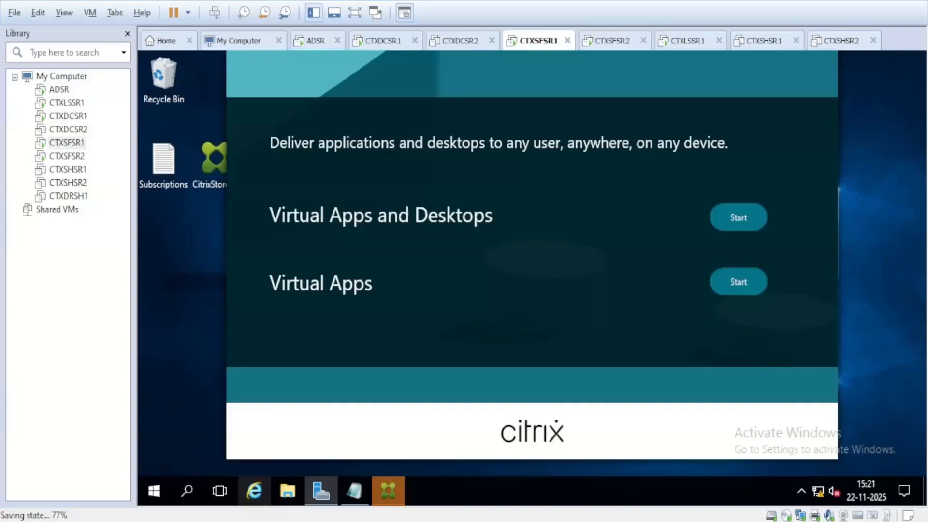
Step: Start StoreFront setup under Virtual Apps and Desktops on the installer's welcome screen
{"action": "left_click", "coordinate": [738, 218]}
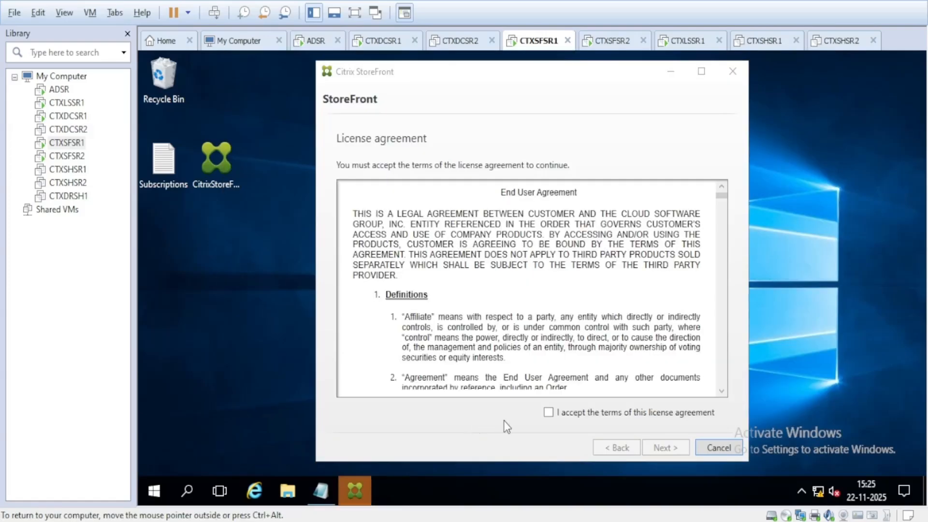
Step: Accept the license terms, review the StoreFront 2402.0.2100.11 summary, and start the install
{"action": "left_click", "coordinate": [549, 413]}
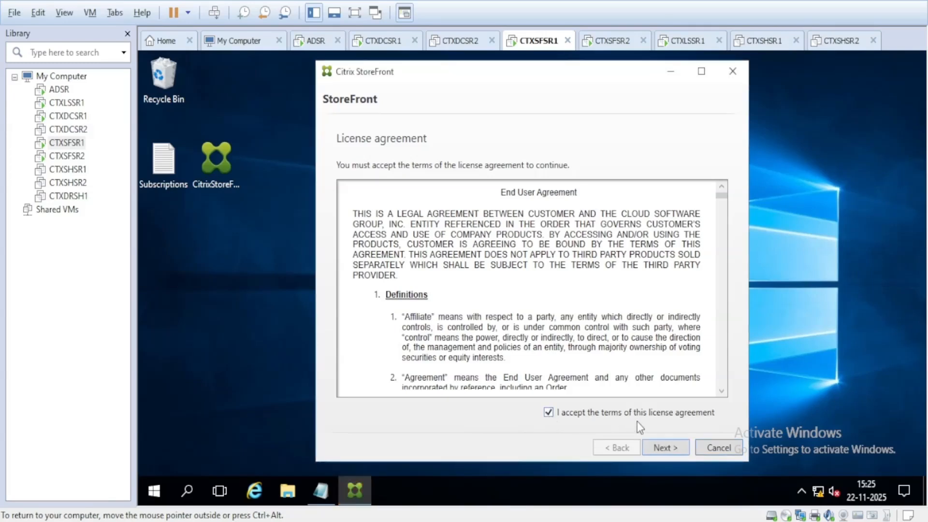
{"action": "left_click", "coordinate": [664, 449]}
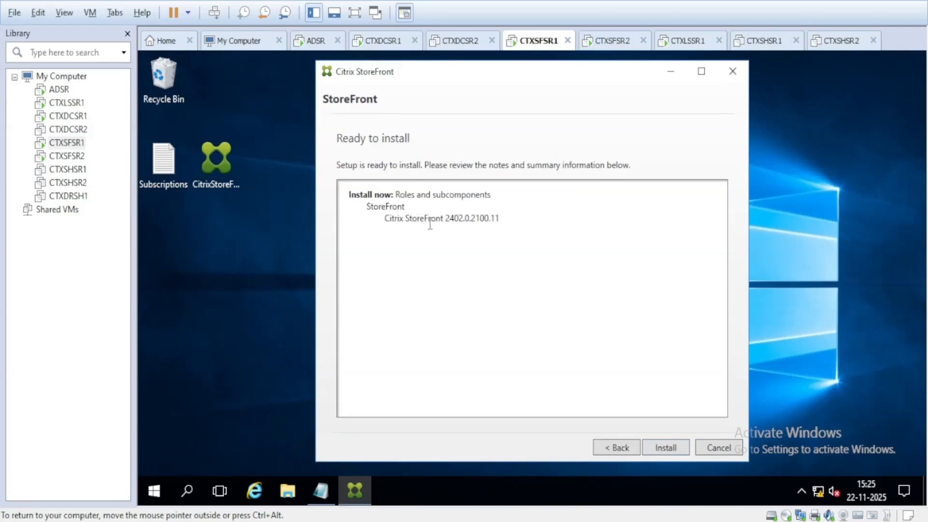
{"action": "left_click_drag", "start_coordinate": [385, 219], "coordinate": [500, 220]}
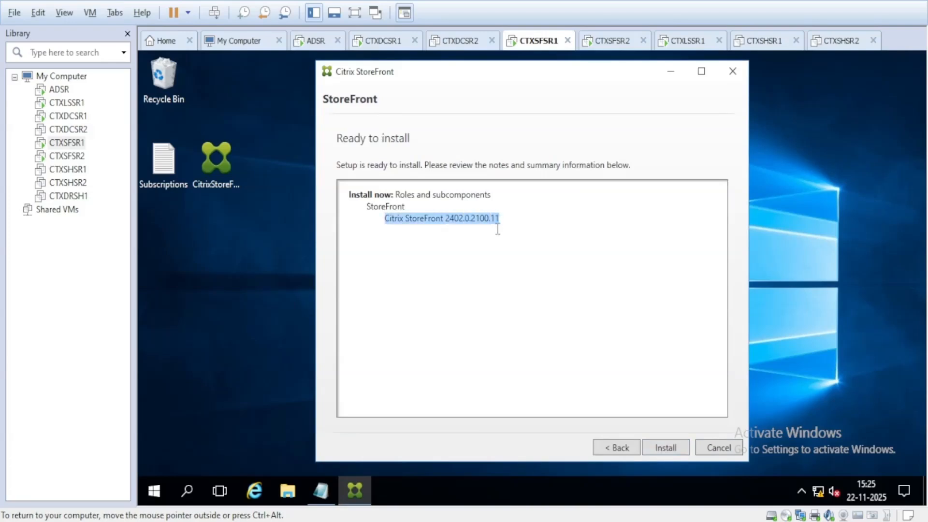
{"action": "left_click", "coordinate": [473, 252]}
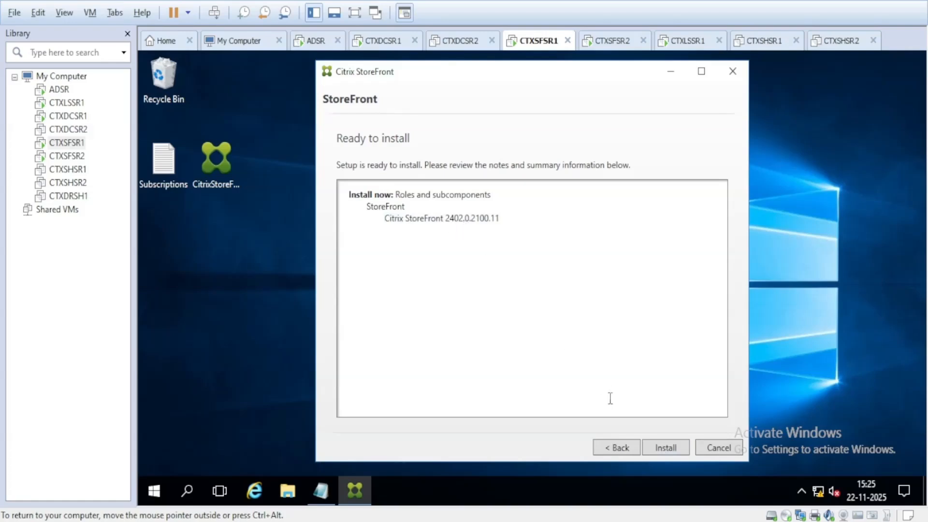
{"action": "left_click", "coordinate": [664, 448]}
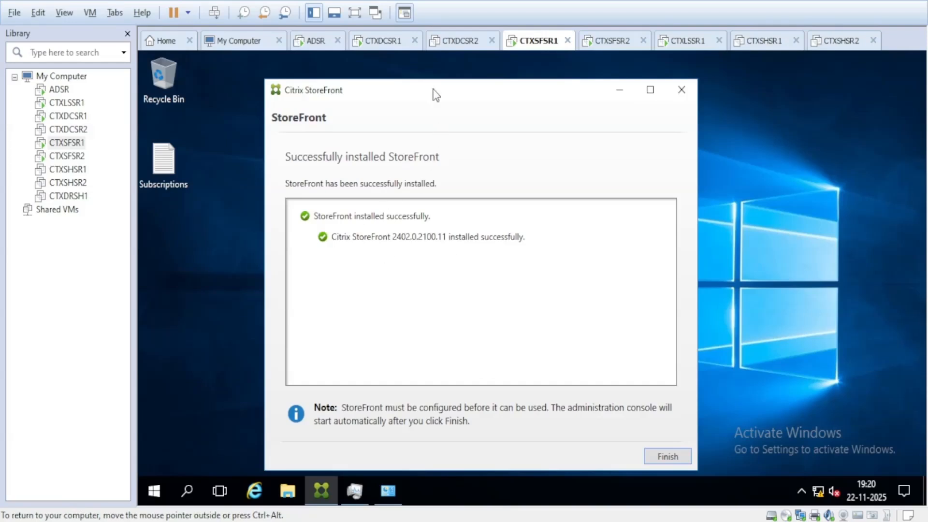
Step: Move aside the window reporting StoreFront 2402.0.2100.11 installed successfully
{"action": "left_click_drag", "start_coordinate": [484, 95], "coordinate": [452, 81]}
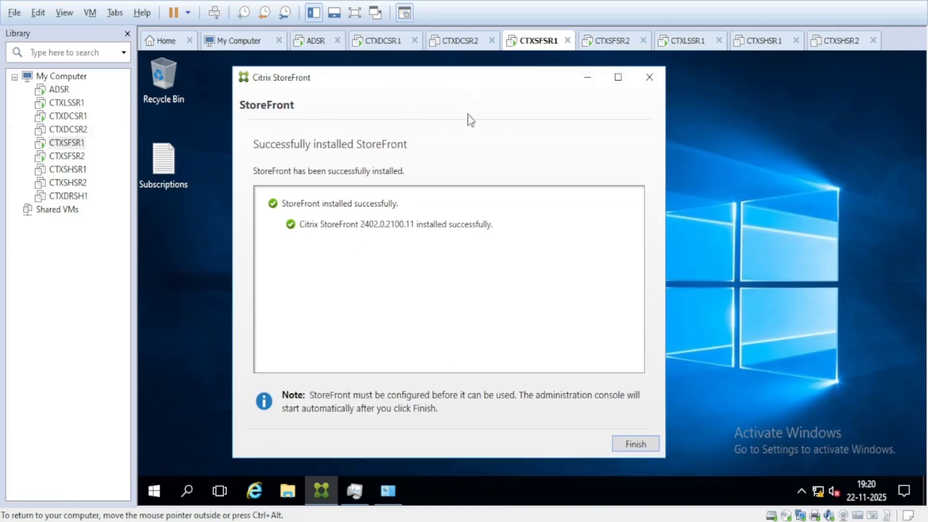
Step: Finish the StoreFront installer and agree to reboot CTXSFSR1 now
{"action": "left_click", "coordinate": [635, 446]}
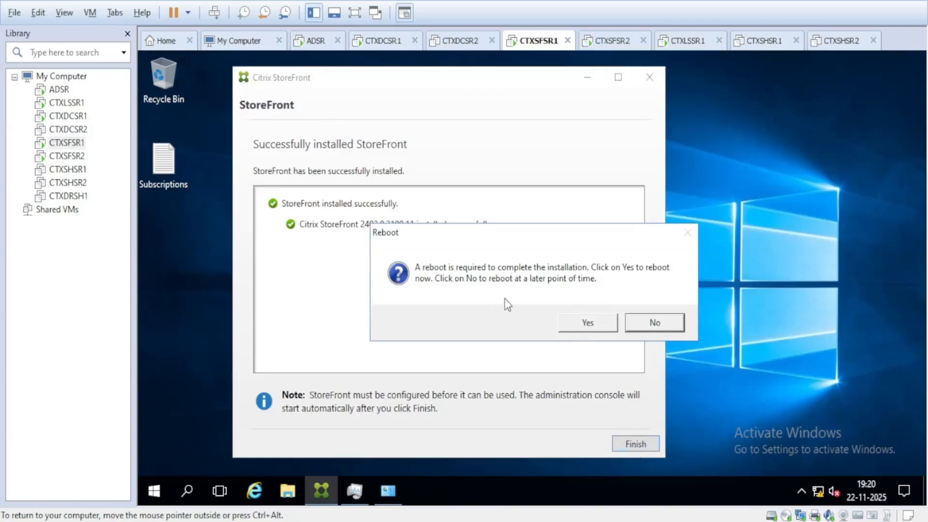
{"action": "left_click", "coordinate": [589, 325]}
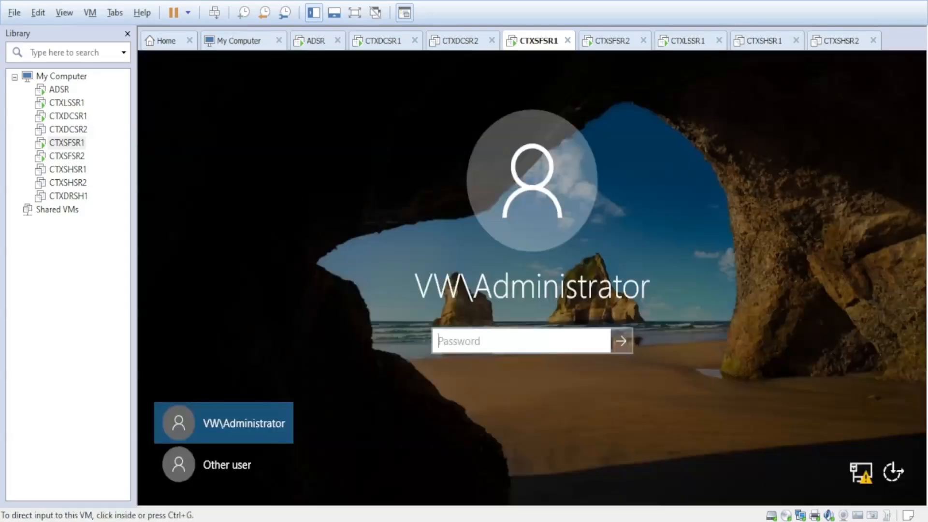
Step: Sign back in to CTXSFSR1 with the administrator password and open the Start menu
{"action": "left_click", "coordinate": [493, 339]}
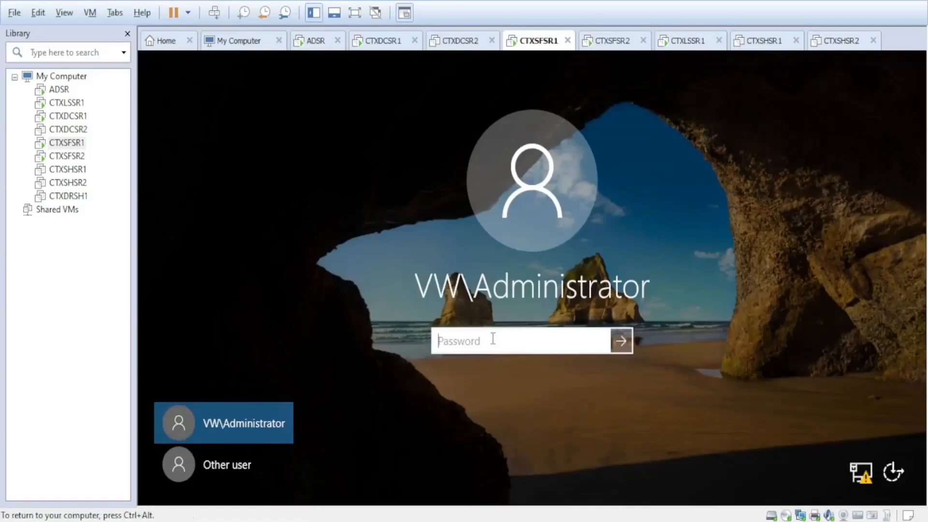
{"action": "type", "text": "Password1"}
{"action": "key", "text": "Return"}
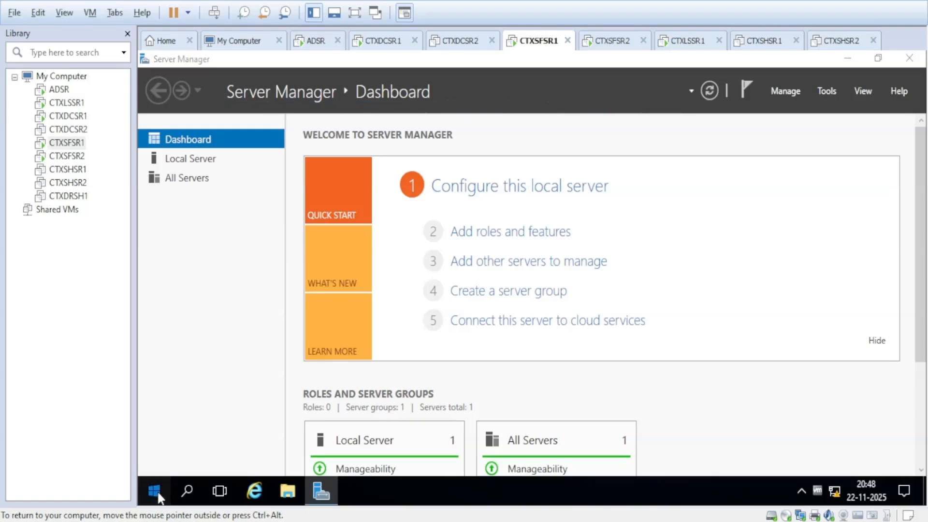
{"action": "left_click", "coordinate": [158, 495]}
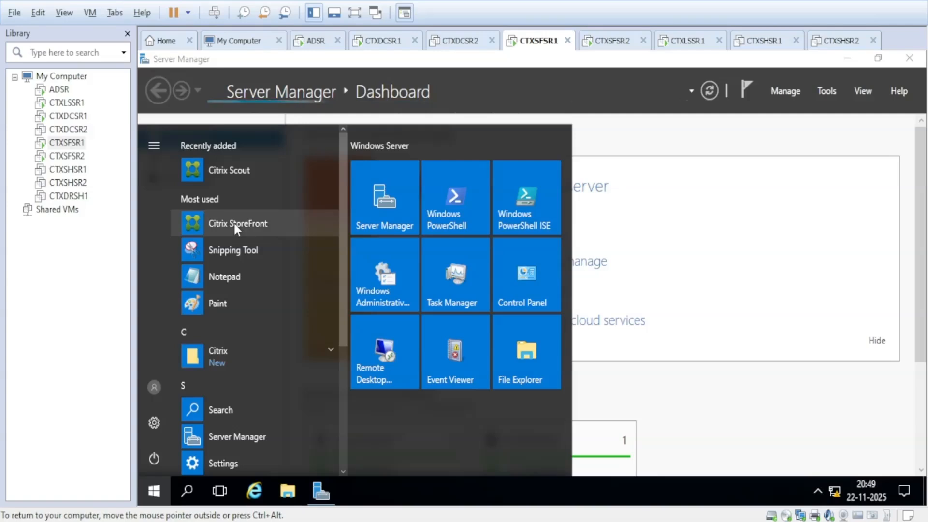
Step: Launch the Citrix StoreFront console from the Start menu and close Server Manager
{"action": "left_click", "coordinate": [234, 222]}
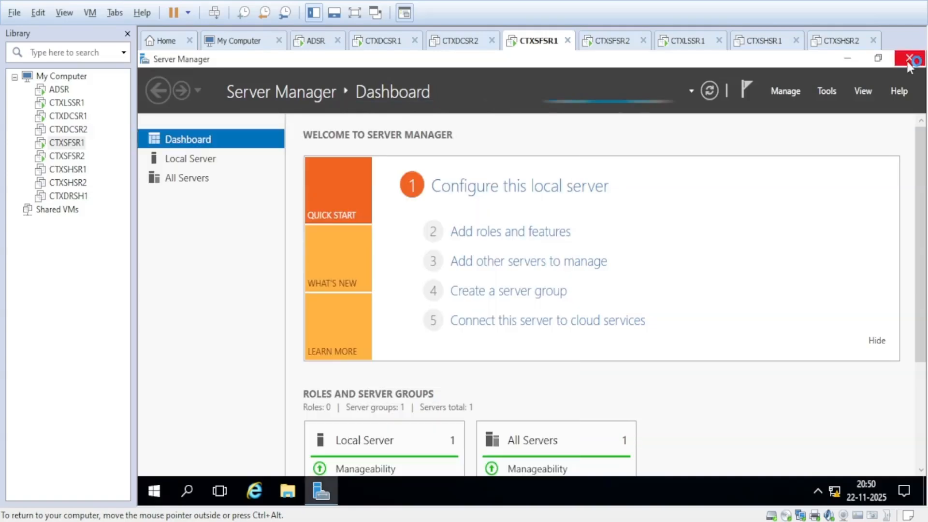
{"action": "left_click", "coordinate": [909, 59]}
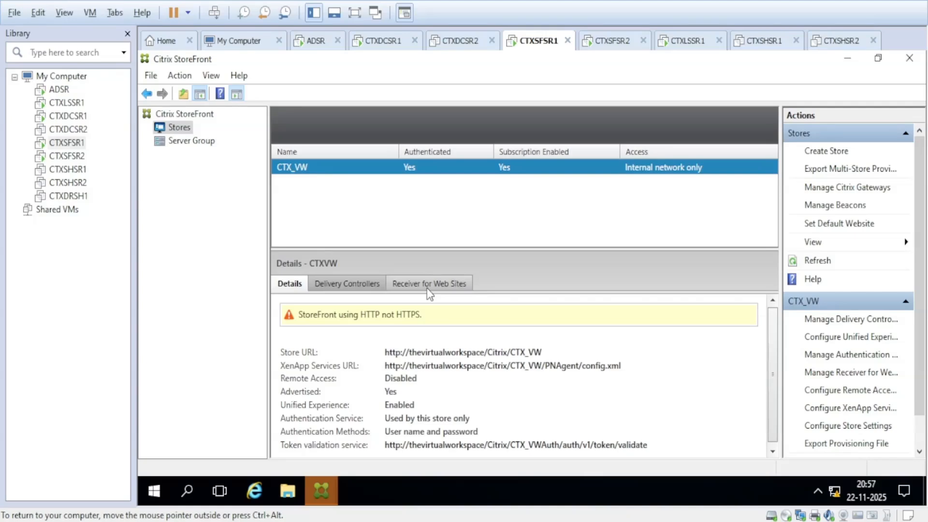
Step: Copy the CTX_VWWeb site URL from the Receiver for Web Sites tab
{"action": "left_click", "coordinate": [429, 285]}
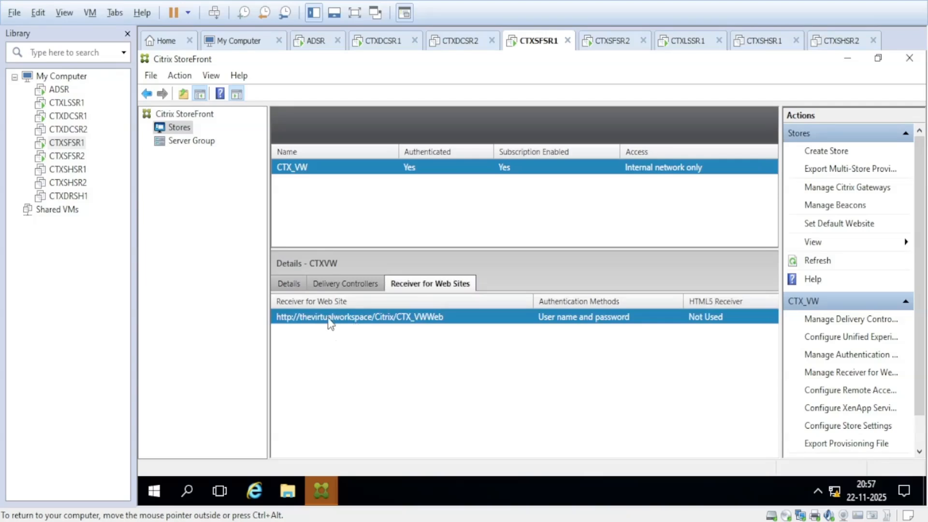
{"action": "right_click", "coordinate": [356, 319]}
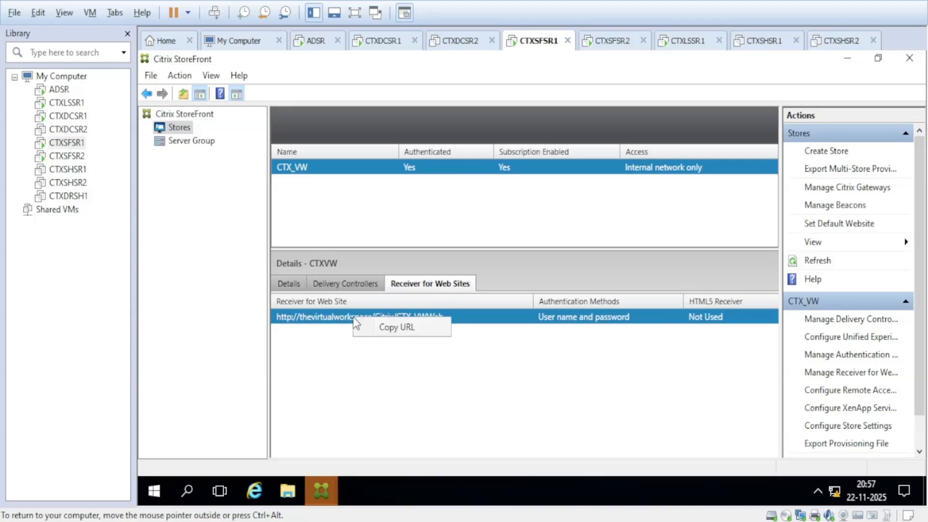
{"action": "left_click", "coordinate": [395, 328]}
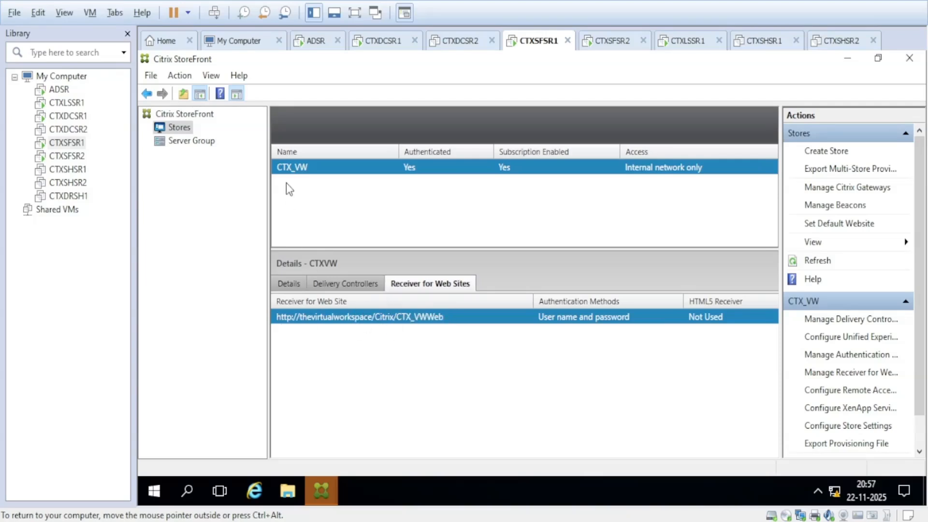
Step: Check Help > About Citrix StoreFront shows version 2402.0.2100.11, then close it
{"action": "left_click", "coordinate": [240, 80]}
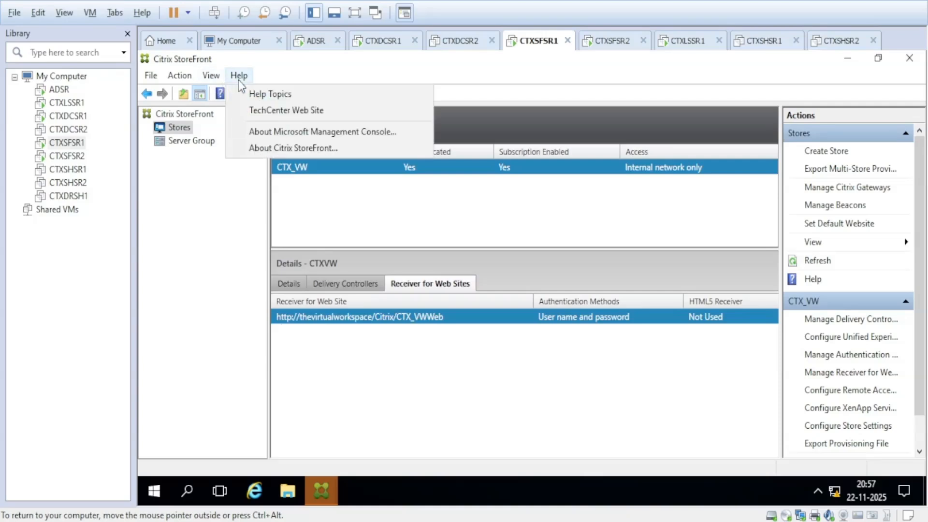
{"action": "left_click", "coordinate": [274, 153]}
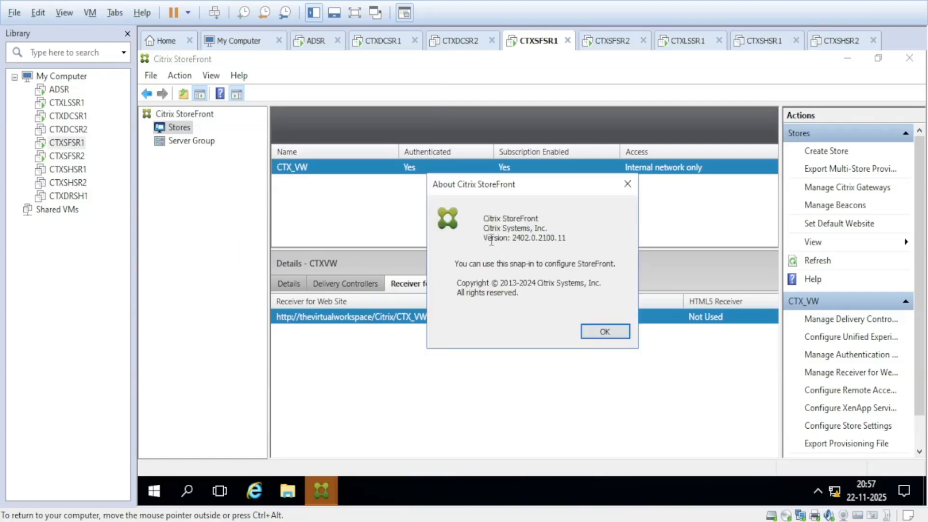
{"action": "left_click_drag", "start_coordinate": [499, 238], "coordinate": [555, 241]}
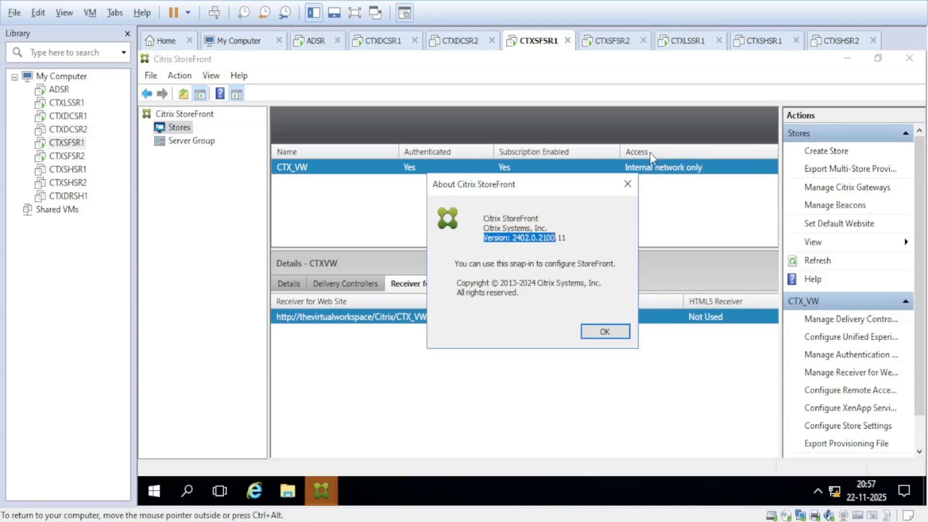
{"action": "left_click", "coordinate": [628, 184]}
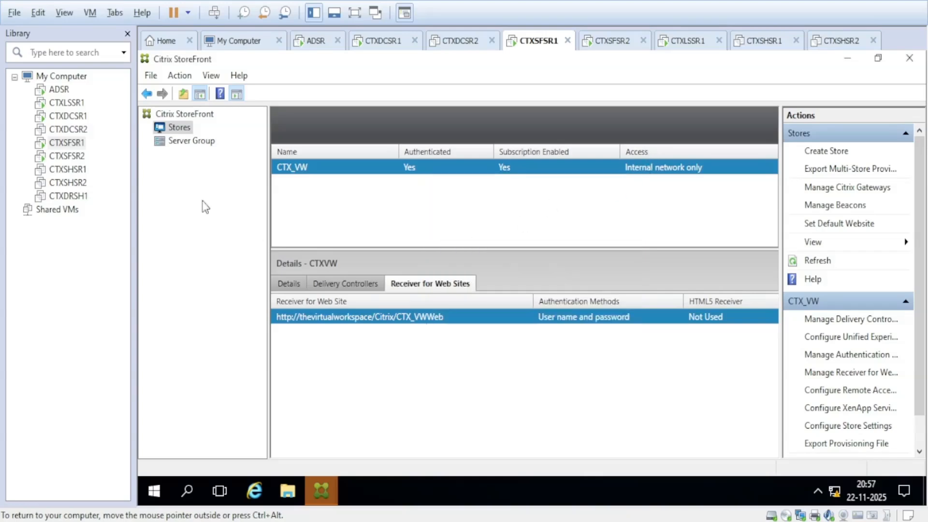
Step: Open the Server Group page, dismiss the not-responding warning, and switch to the CTXLSSR1 machine
{"action": "left_click", "coordinate": [188, 141]}
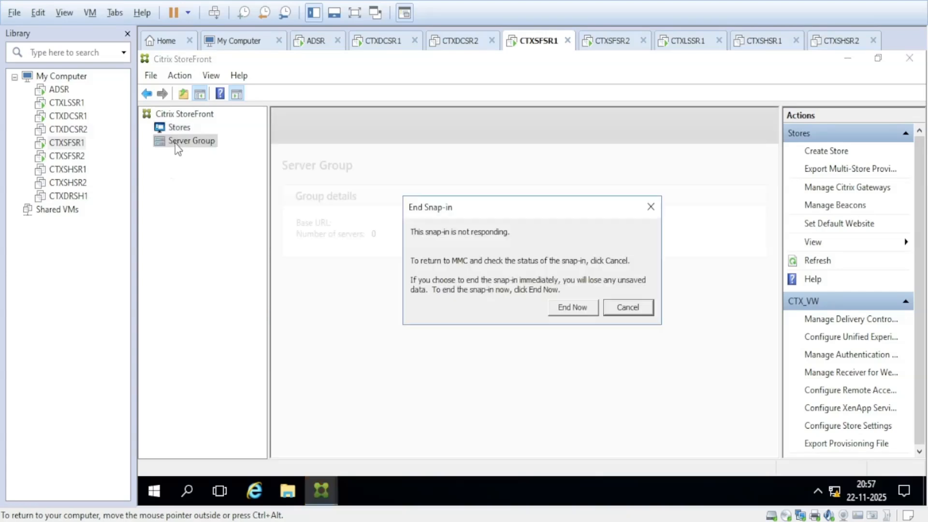
{"action": "left_click", "coordinate": [651, 207]}
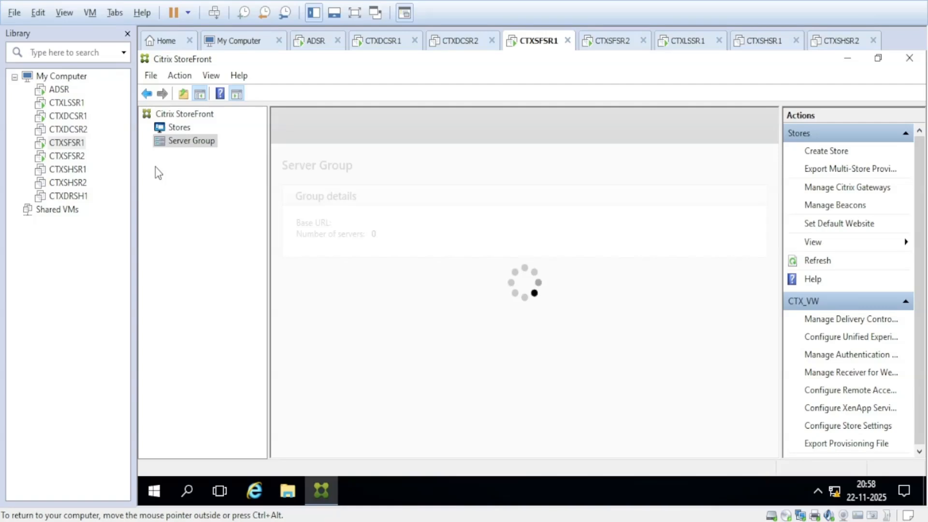
{"action": "left_click", "coordinate": [70, 108]}
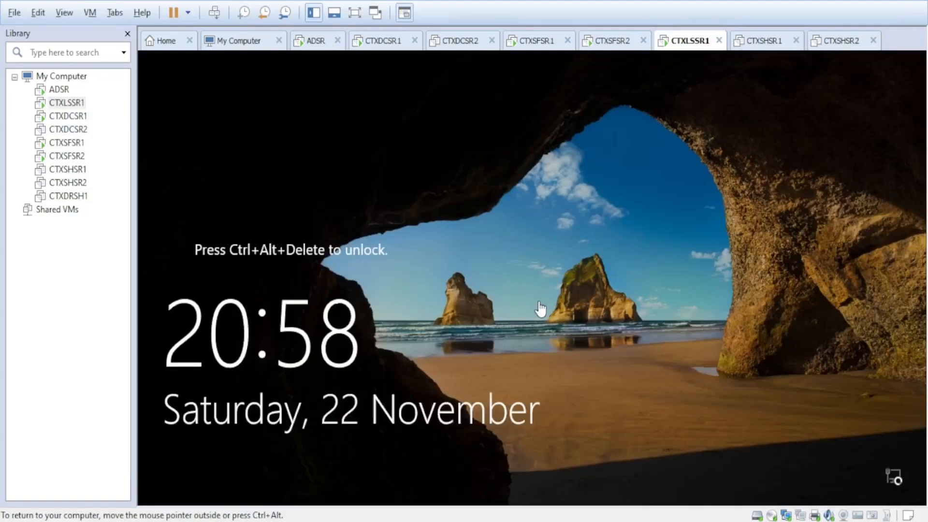
Step: Unlock CTXLSSR1 with the administrator password, then return to the CTXSFSR1 machine
{"action": "key", "text": "ctrl+alt+Insert"}
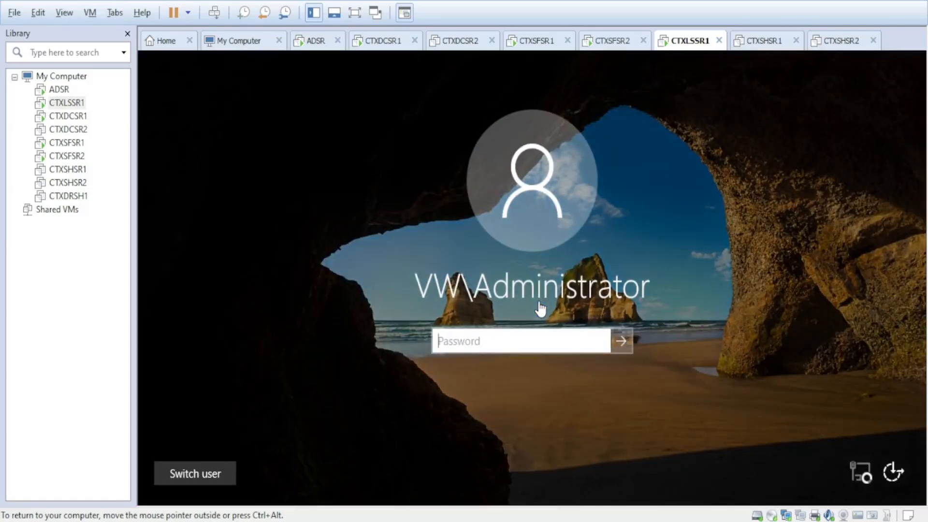
{"action": "type", "text": "Passw0rd••"}
{"action": "key", "text": "Return"}
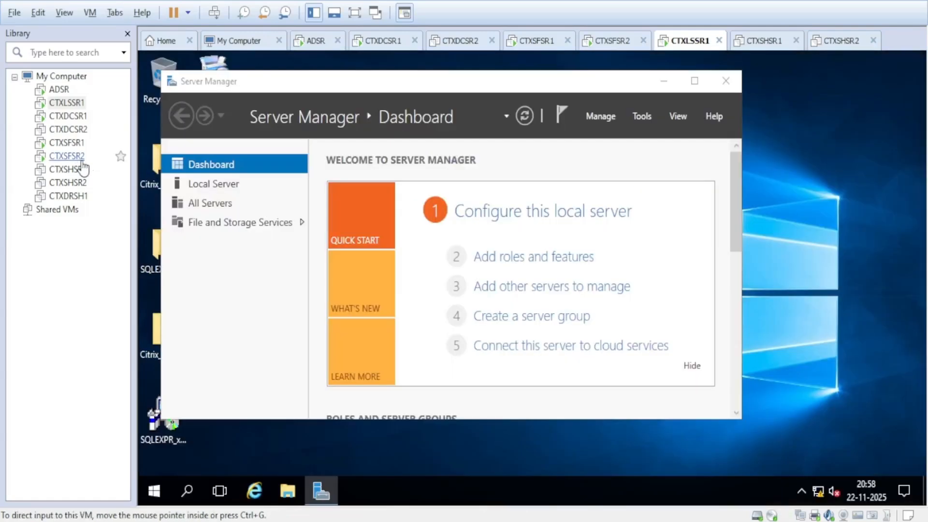
{"action": "left_click", "coordinate": [67, 143]}
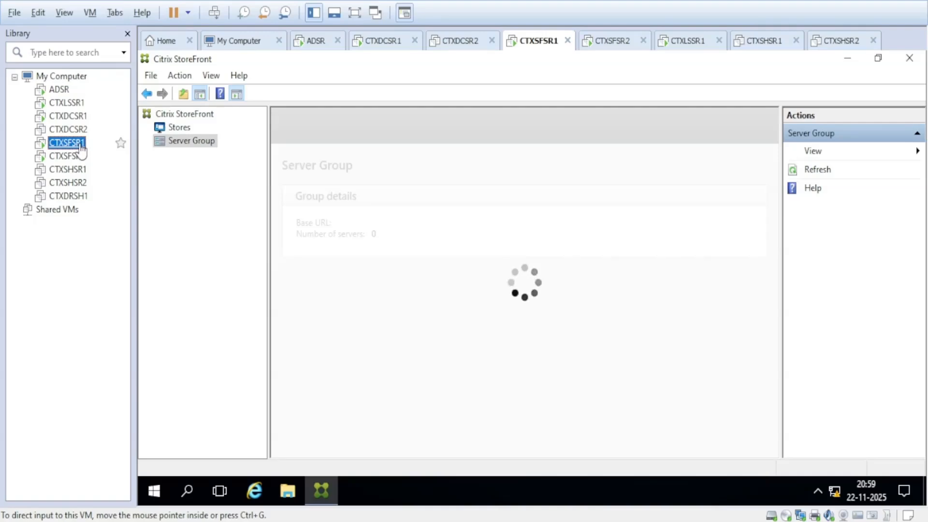
{"action": "left_click", "coordinate": [82, 120]}
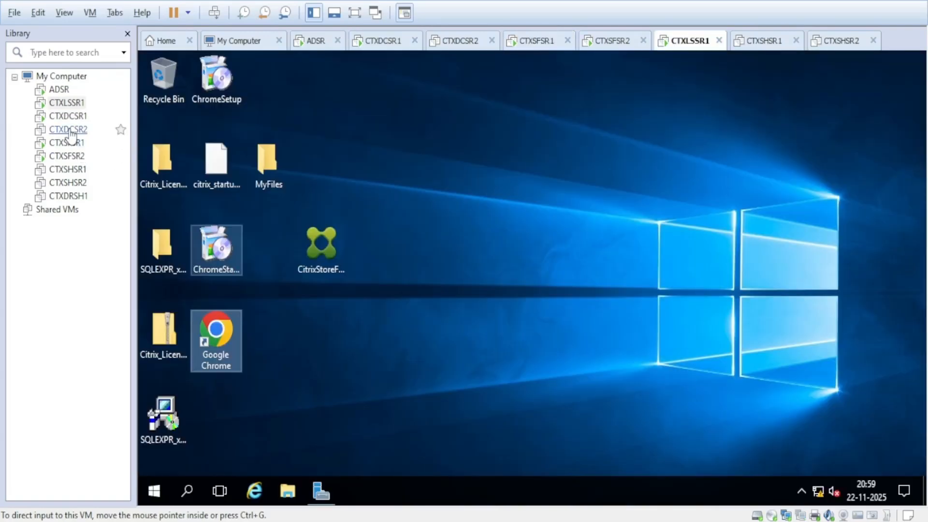
{"action": "left_click", "coordinate": [66, 102]}
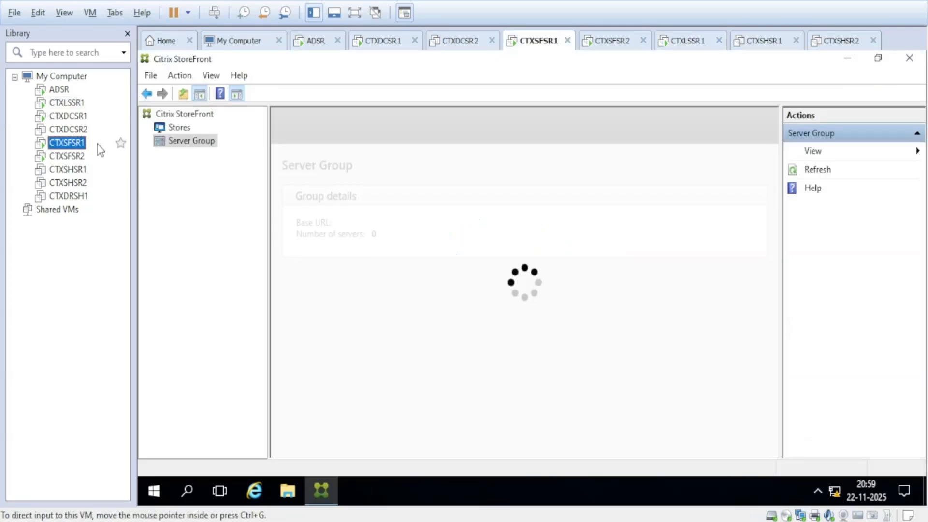
{"action": "left_click", "coordinate": [67, 103]}
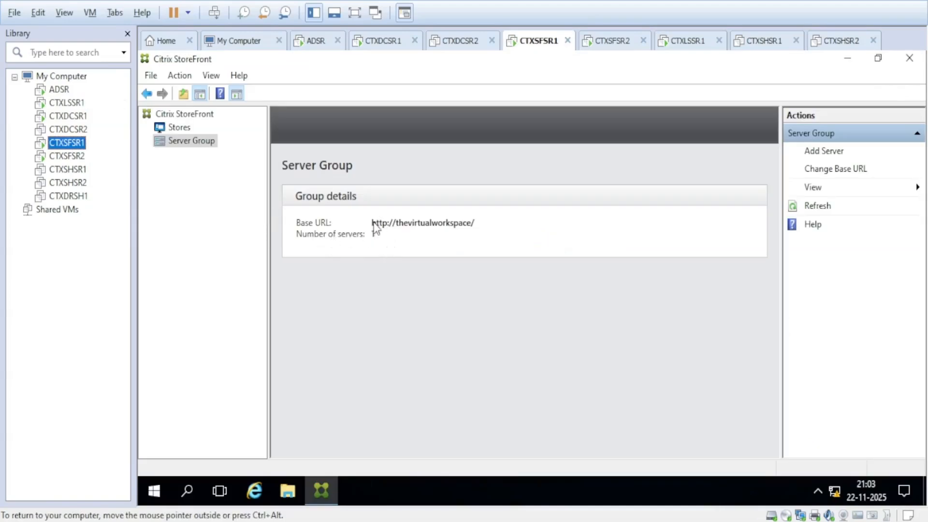
{"action": "left_click", "coordinate": [374, 235]}
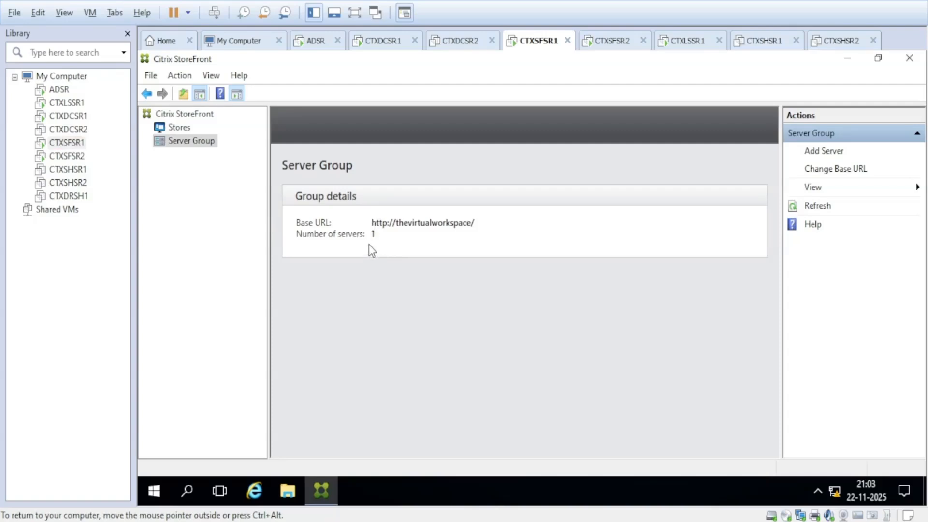
{"action": "left_click_drag", "start_coordinate": [374, 223], "coordinate": [472, 227]}
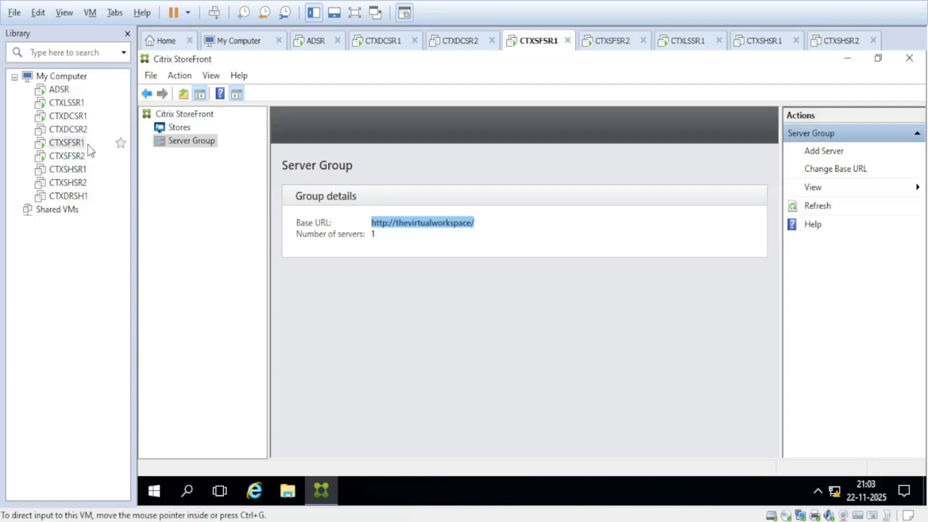
Step: On CTXLSSR1, autofill the StoreFront logon page with the saved administrator credentials
{"action": "left_click", "coordinate": [81, 159]}
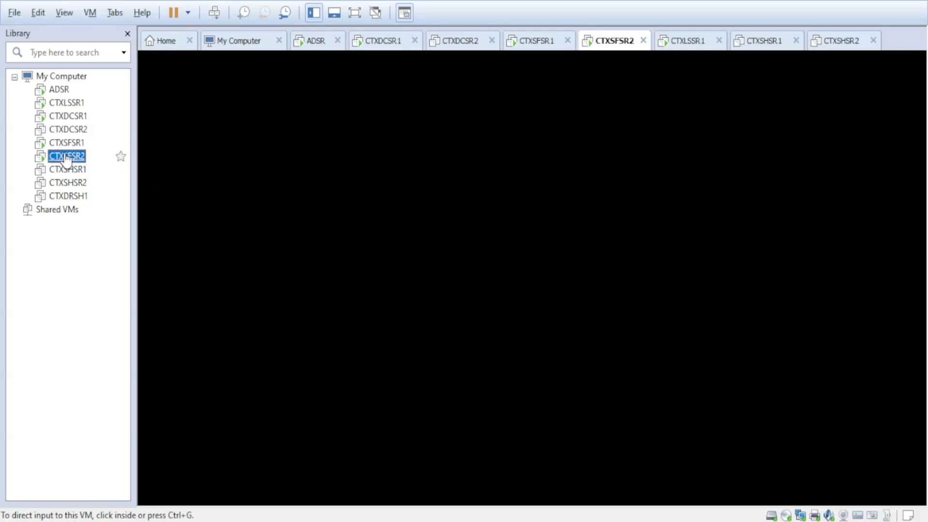
{"action": "left_click", "coordinate": [72, 118]}
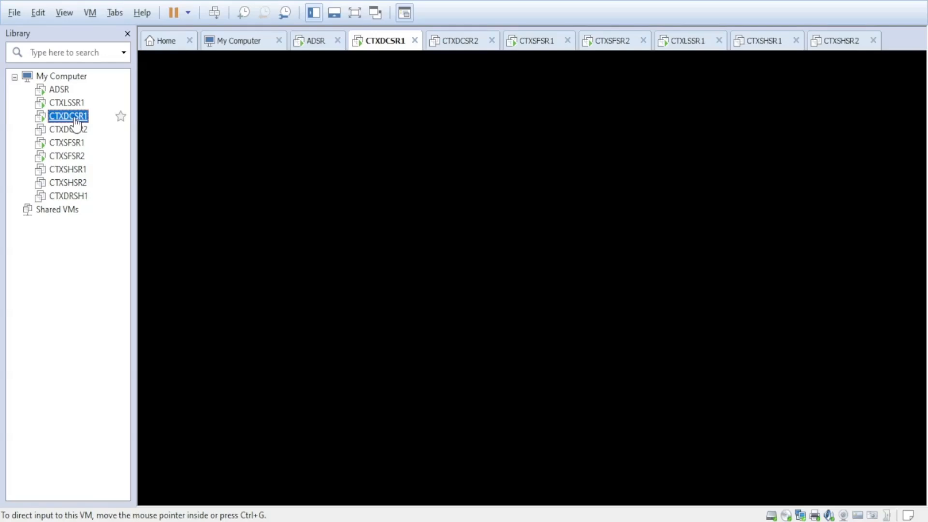
{"action": "left_click", "coordinate": [77, 130]}
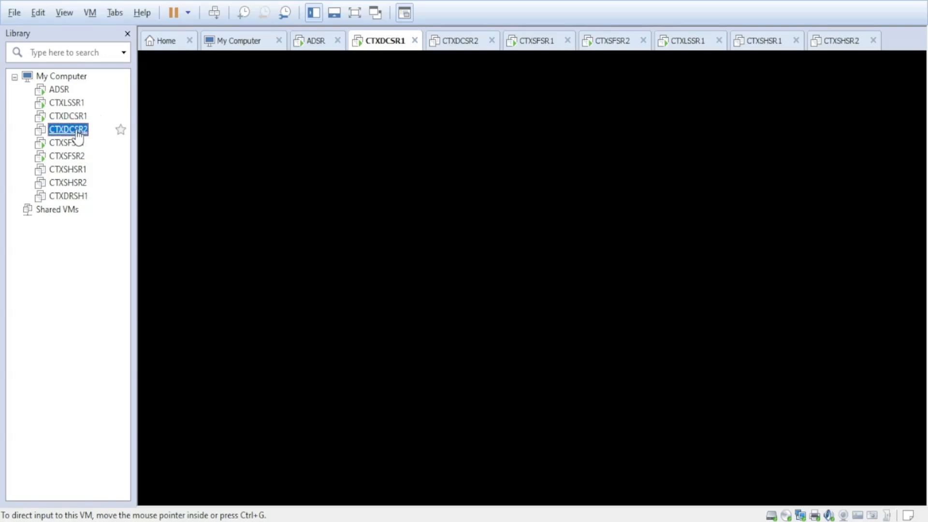
{"action": "left_click", "coordinate": [72, 104]}
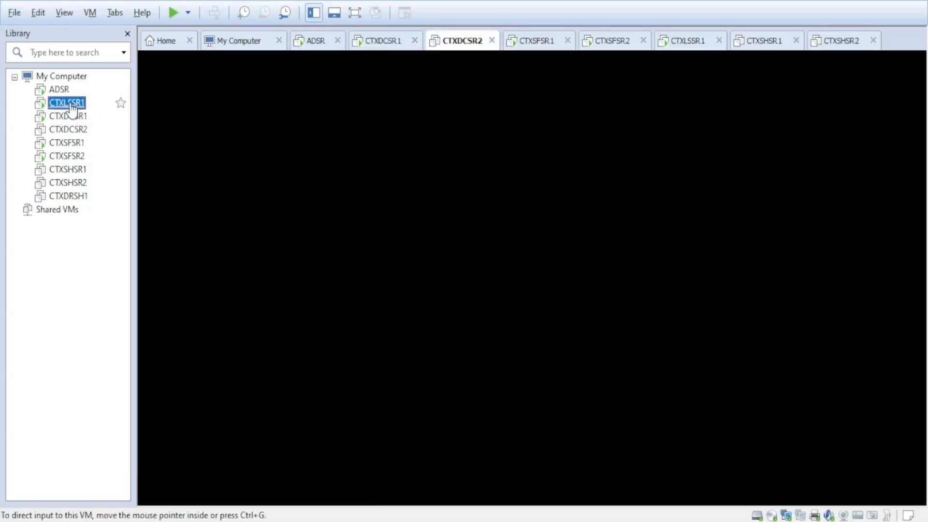
{"action": "left_click", "coordinate": [603, 299]}
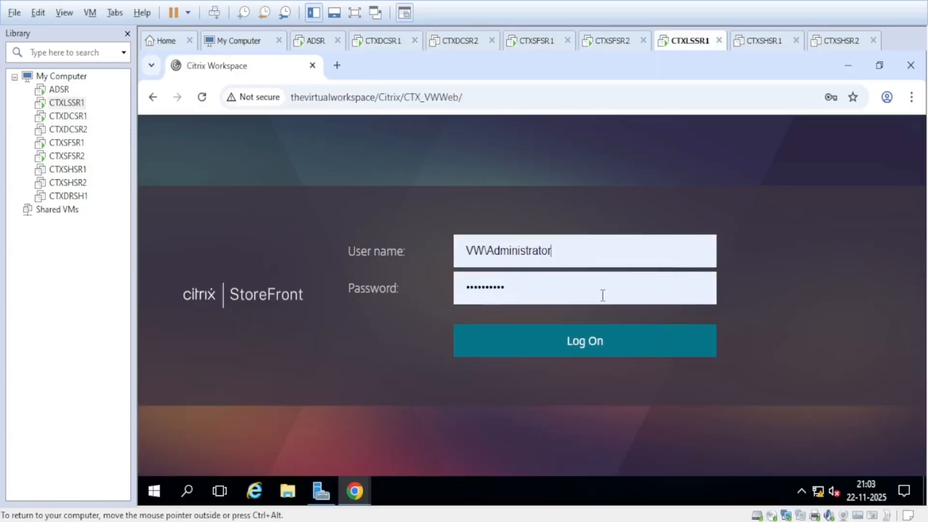
Step: Log on and review Command Prompt, Notepad, WordPad and the VW-Desktop desktop
{"action": "left_click", "coordinate": [562, 349]}
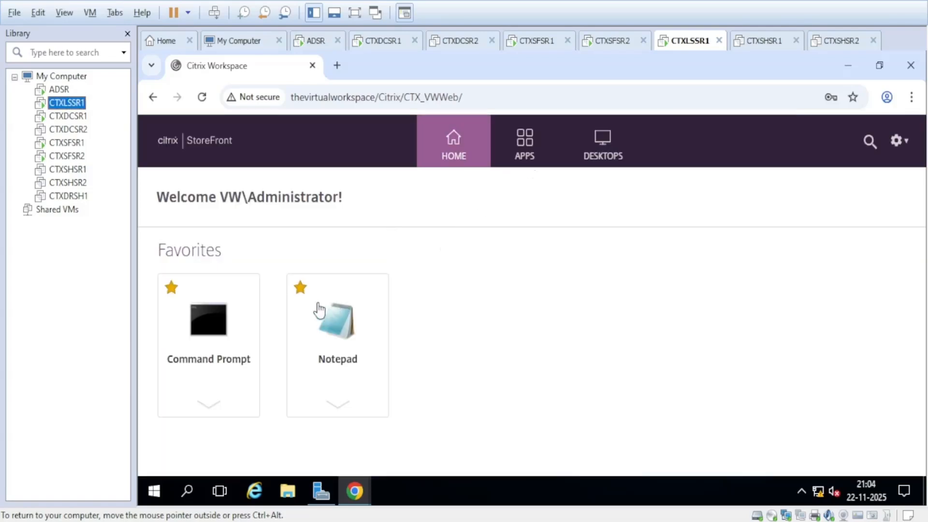
{"action": "left_click", "coordinate": [532, 150]}
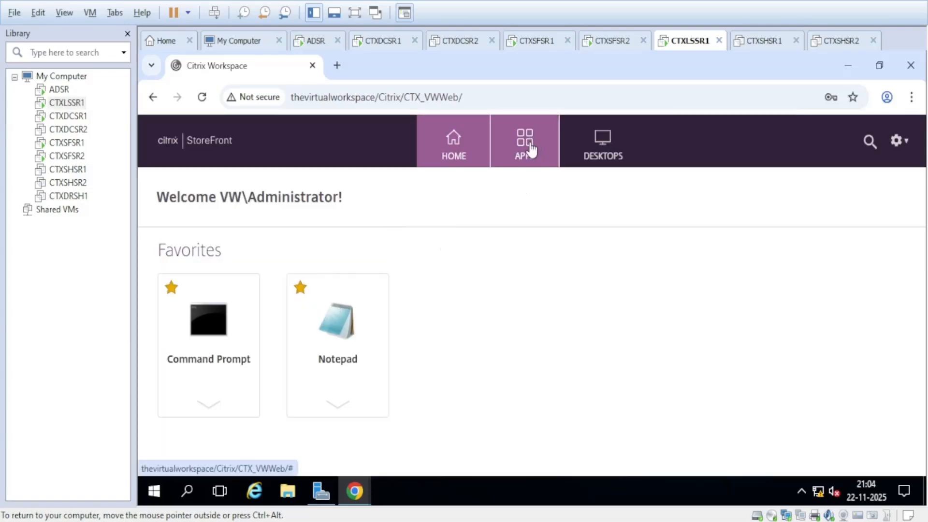
{"action": "left_click", "coordinate": [602, 154]}
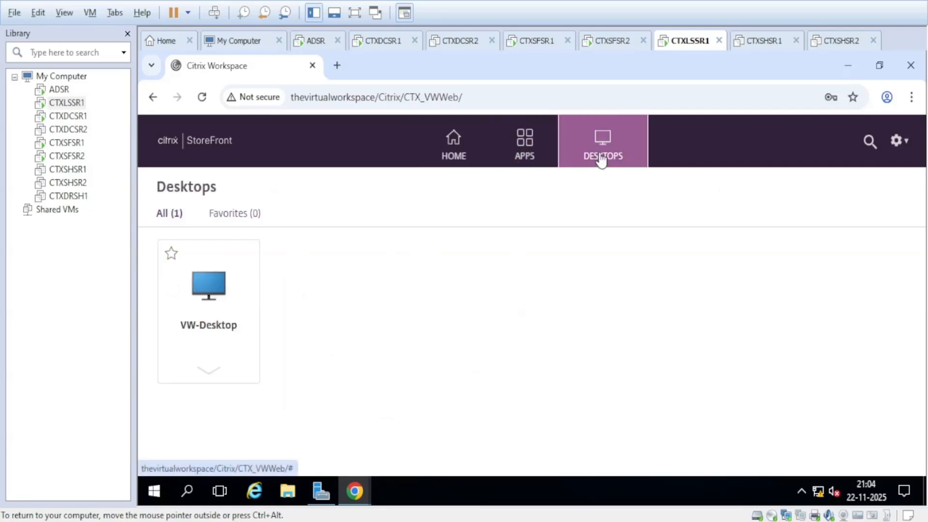
{"action": "left_click", "coordinate": [530, 159]}
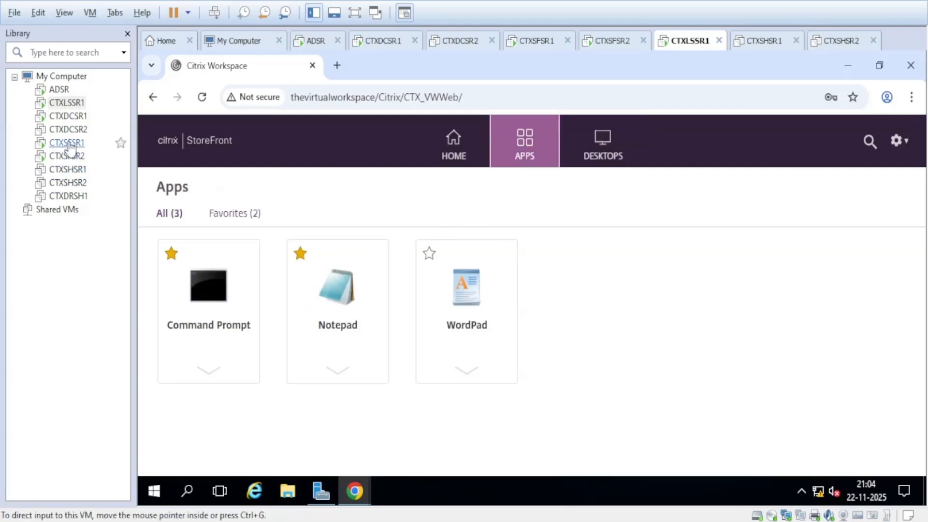
{"action": "left_click", "coordinate": [67, 116]}
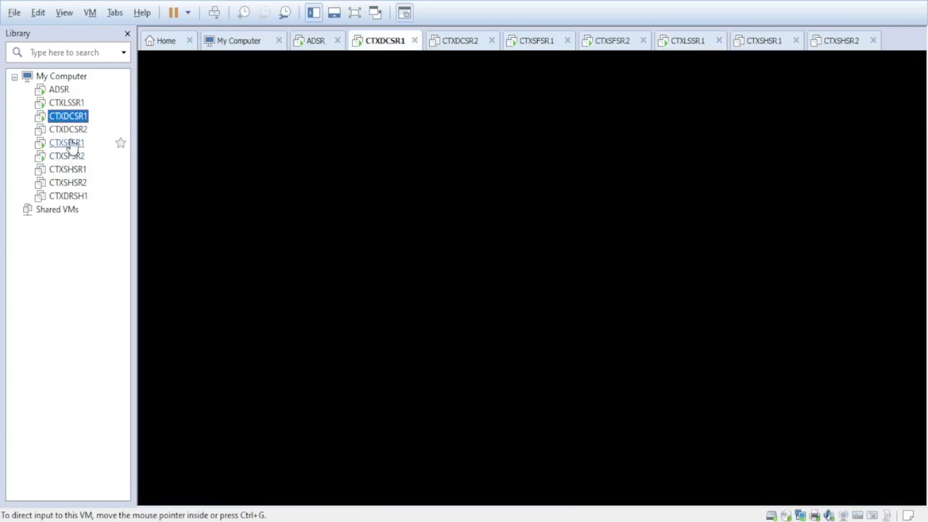
Step: Confirm CTXSFSR1's server group still lists one server, then go to CTXSFSR2's desktop
{"action": "left_click", "coordinate": [72, 146]}
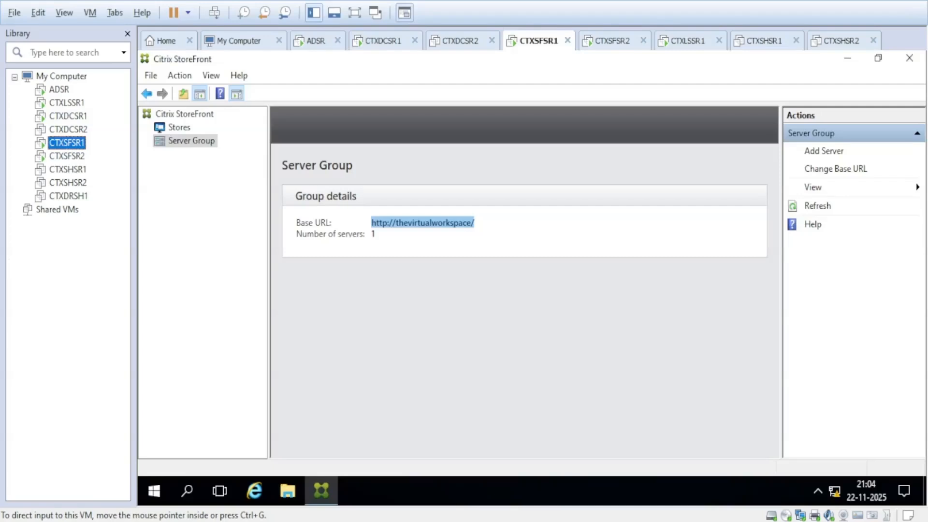
{"action": "left_click", "coordinate": [612, 41]}
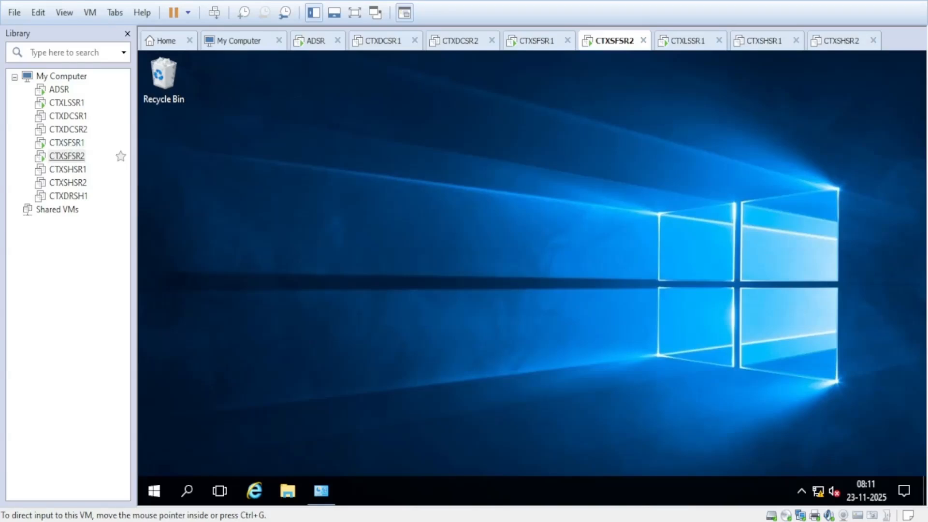
{"action": "left_click", "coordinate": [77, 160]}
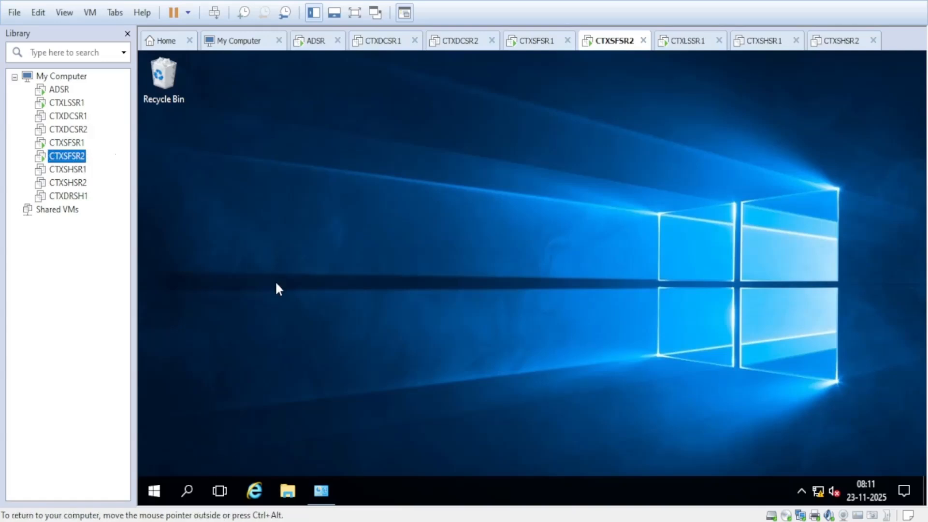
Step: Uninstall Citrix StoreFront 2203 from Programs and Features and refresh the program list
{"action": "left_click", "coordinate": [322, 491]}
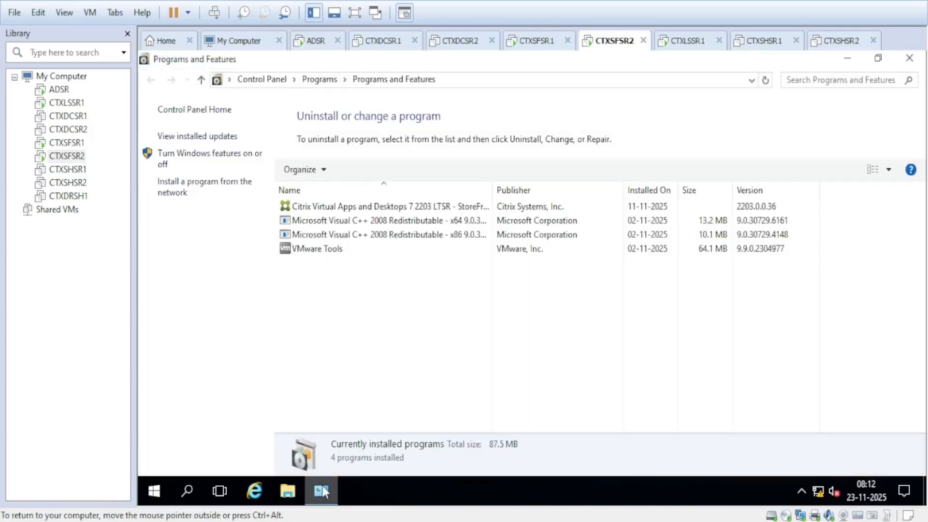
{"action": "left_click", "coordinate": [347, 209]}
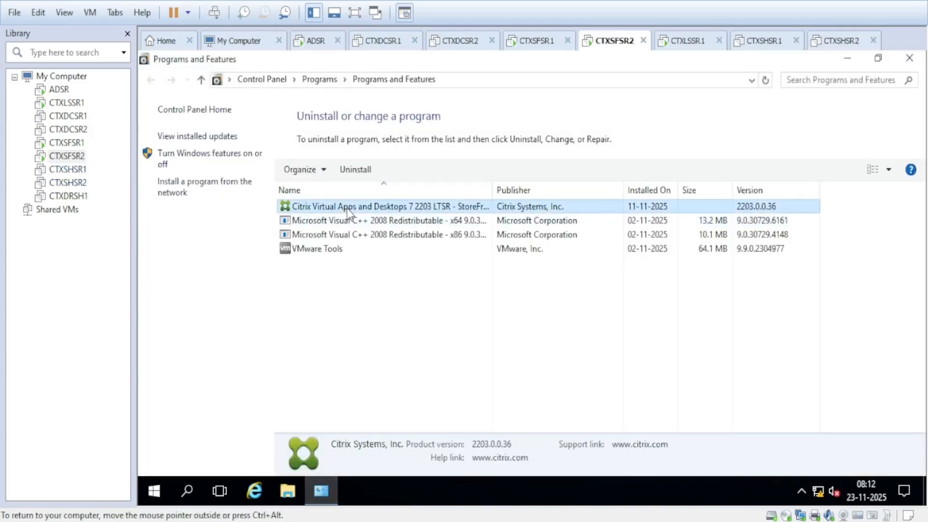
{"action": "right_click", "coordinate": [389, 206]}
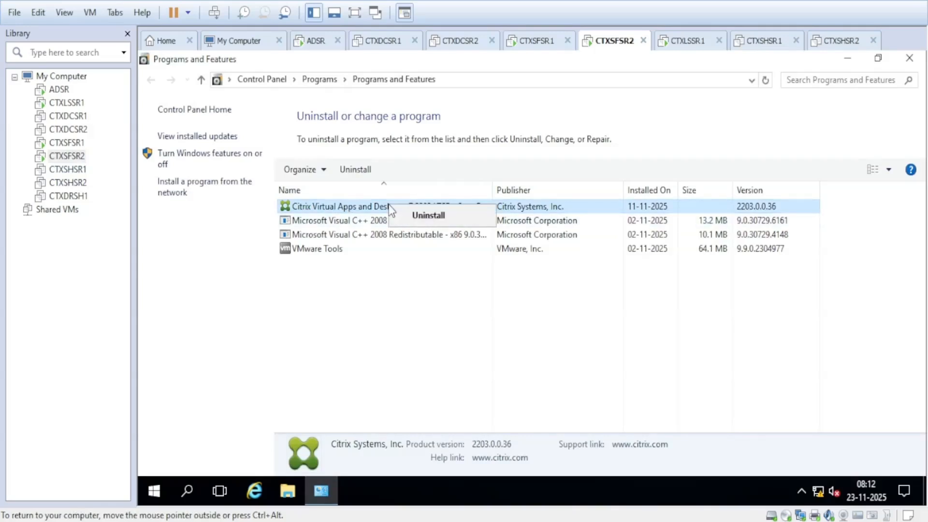
{"action": "left_click", "coordinate": [429, 215]}
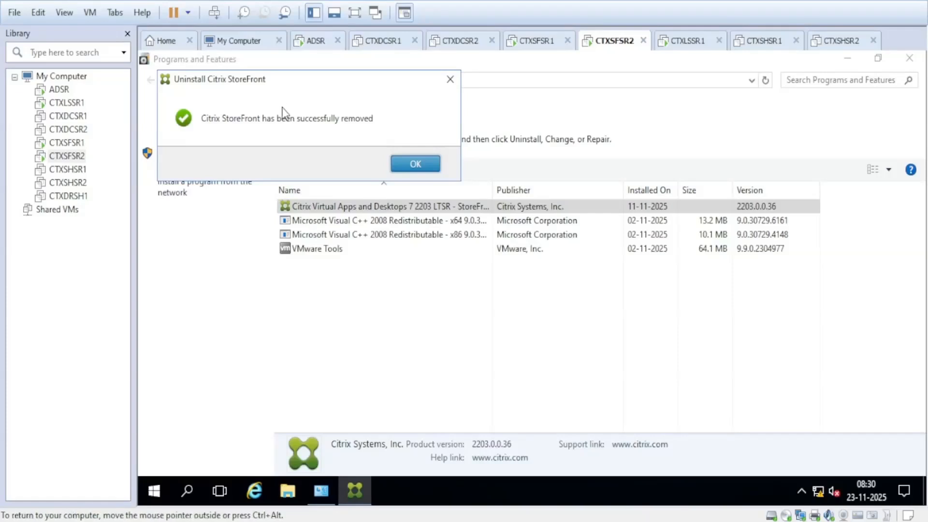
{"action": "left_click", "coordinate": [409, 165]}
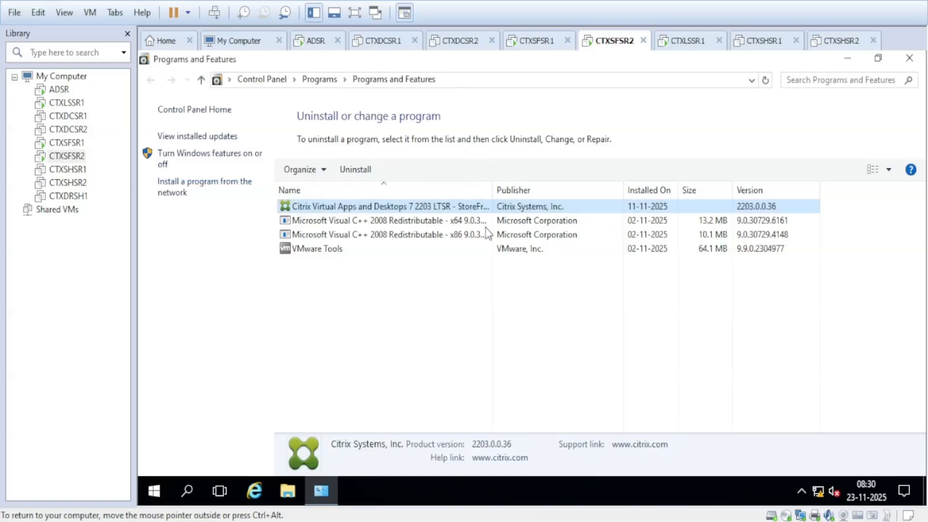
{"action": "left_click", "coordinate": [766, 80]}
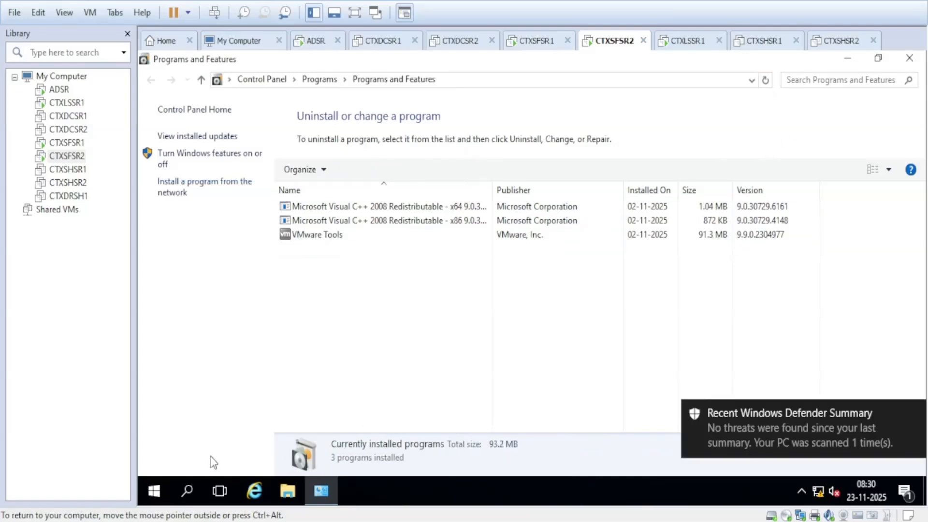
Step: Restart CTXSFSR2 from the Start menu, continuing past the shutdown reason prompt
{"action": "left_click", "coordinate": [155, 492]}
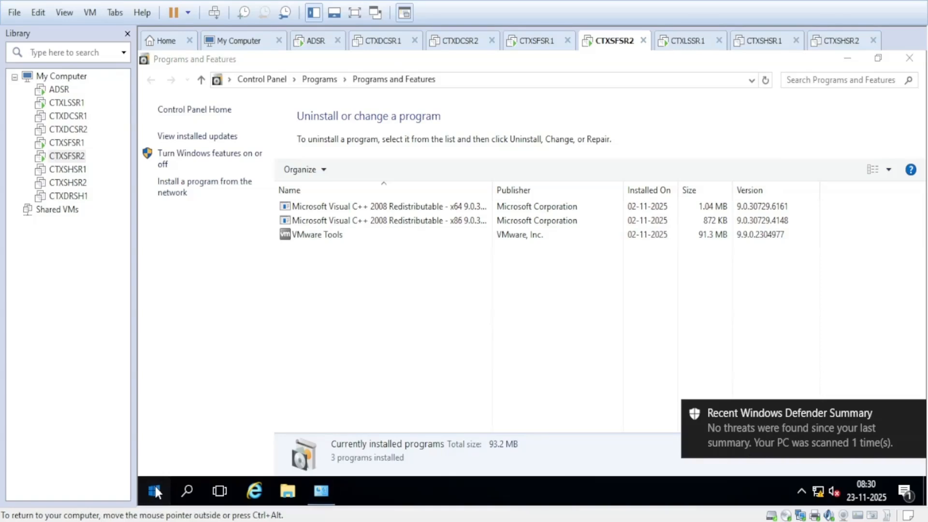
{"action": "left_click", "coordinate": [154, 457]}
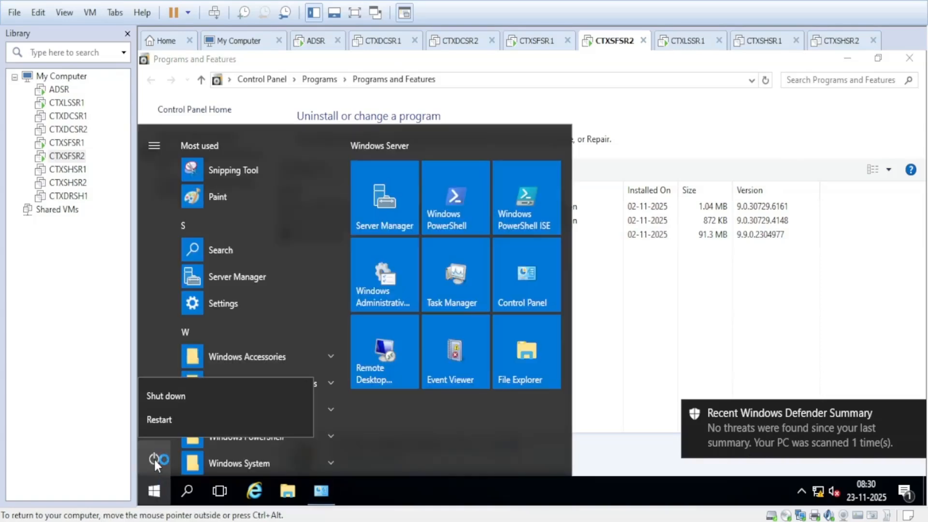
{"action": "left_click", "coordinate": [162, 419]}
{"action": "left_click", "coordinate": [328, 416]}
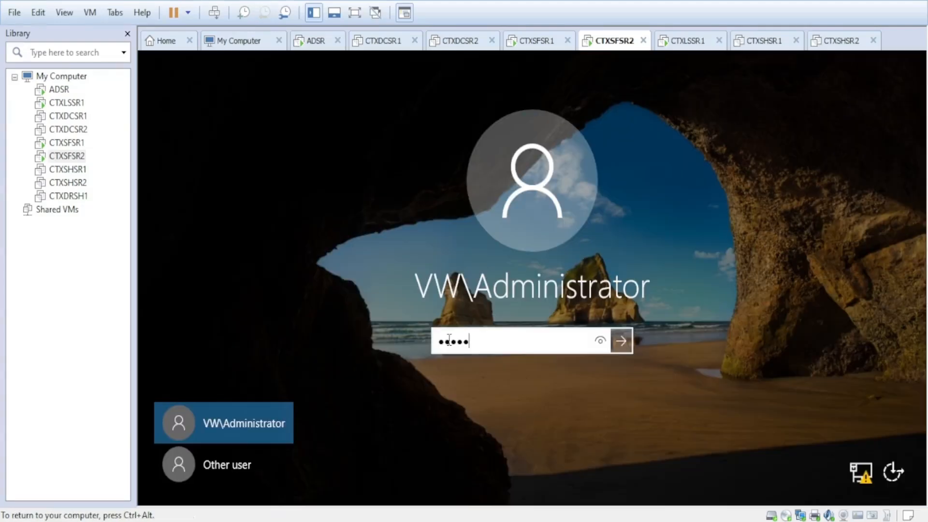
{"action": "key", "text": "BackSpace"}
{"action": "key", "text": "BackSpace"}
{"action": "key", "text": "BackSpace"}
{"action": "key", "text": "BackSpace"}
{"action": "key", "text": "BackSpace"}
{"action": "key", "text": "BackSpace"}
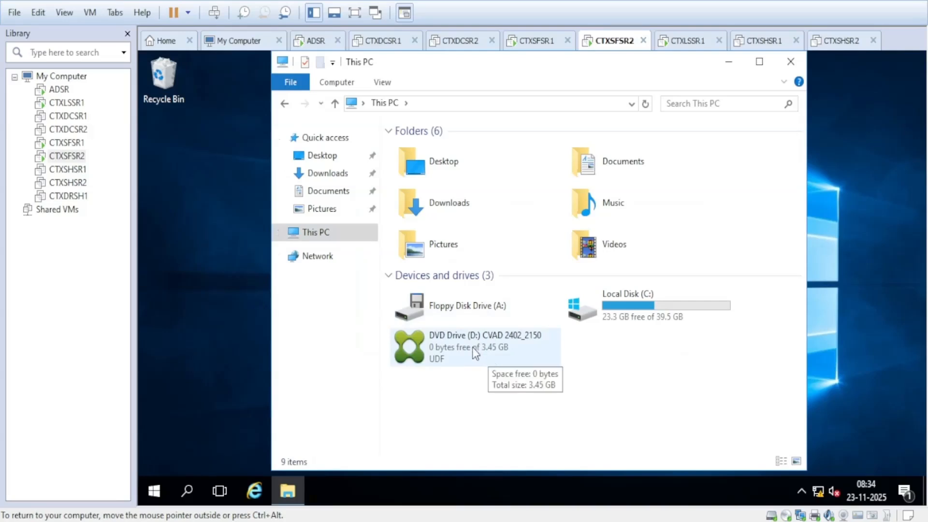
Step: Run the Citrix installer from the CVAD 2402_2150 DVD in drive D:
{"action": "left_click", "coordinate": [470, 346]}
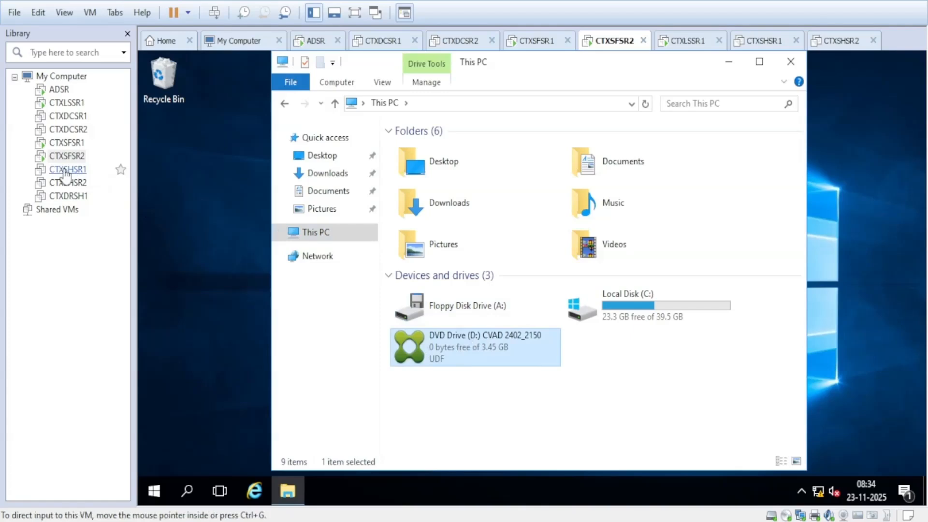
{"action": "right_click", "coordinate": [480, 354]}
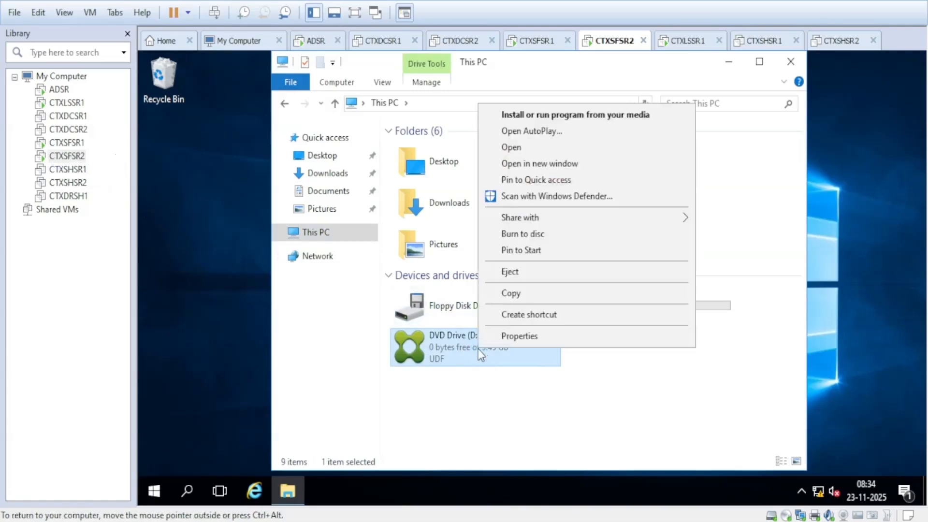
{"action": "left_click", "coordinate": [552, 115]}
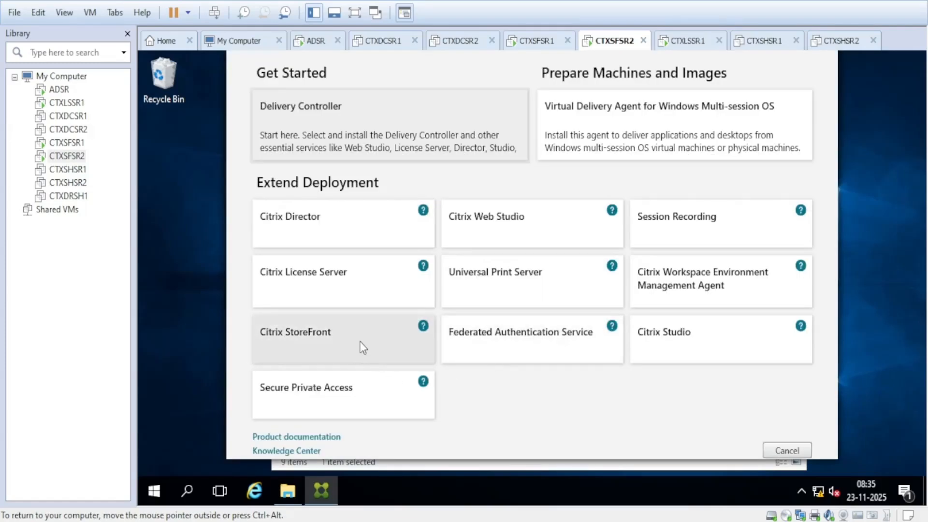
Step: Install Citrix StoreFront 2402.0.2100.11, accepting the licence, and reboot when finished
{"action": "left_click", "coordinate": [359, 340]}
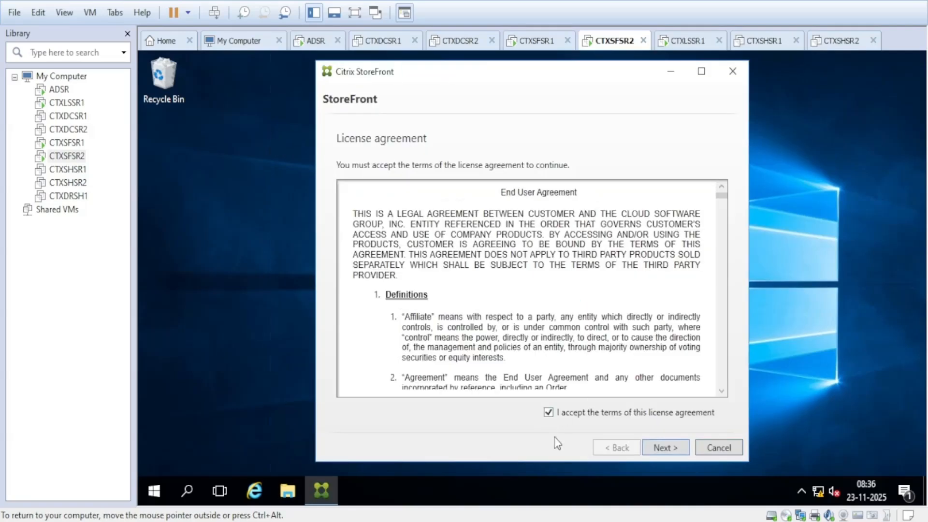
{"action": "left_click", "coordinate": [664, 448]}
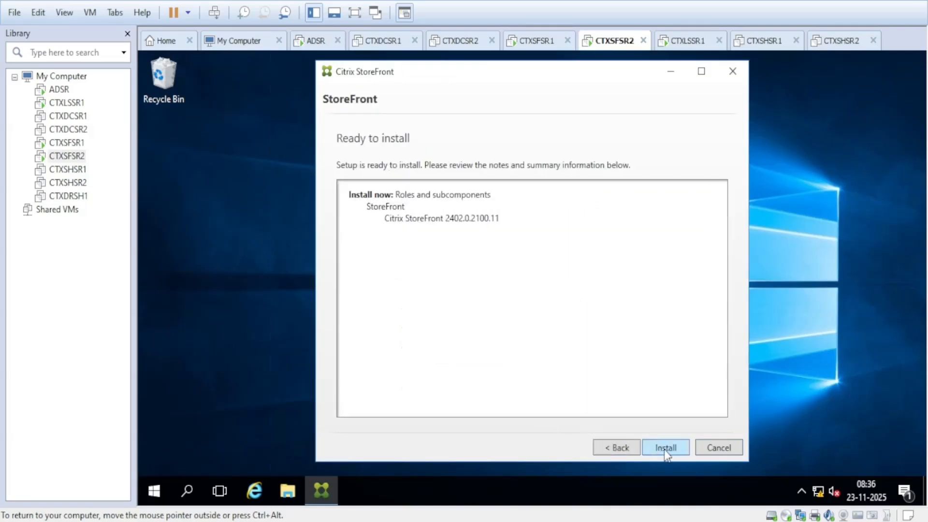
{"action": "left_click", "coordinate": [665, 448]}
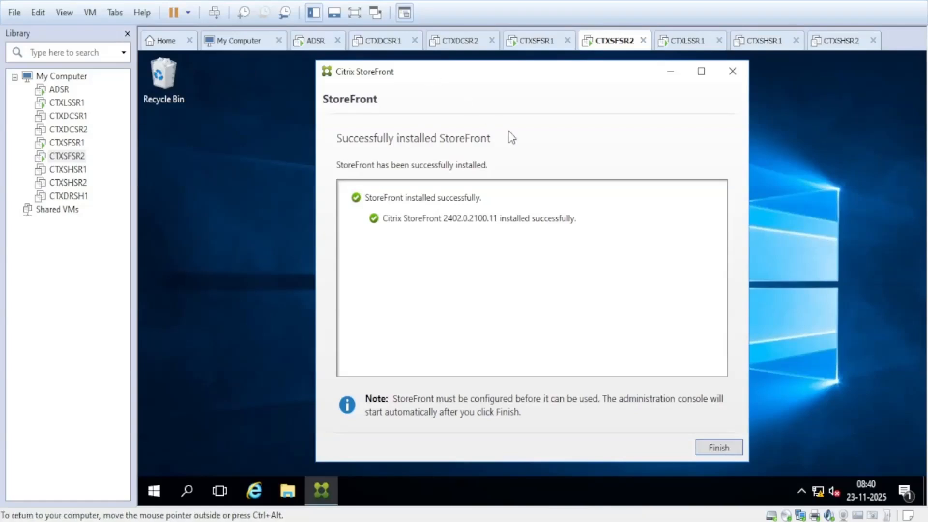
{"action": "left_click", "coordinate": [715, 449]}
{"action": "left_click", "coordinate": [599, 327]}
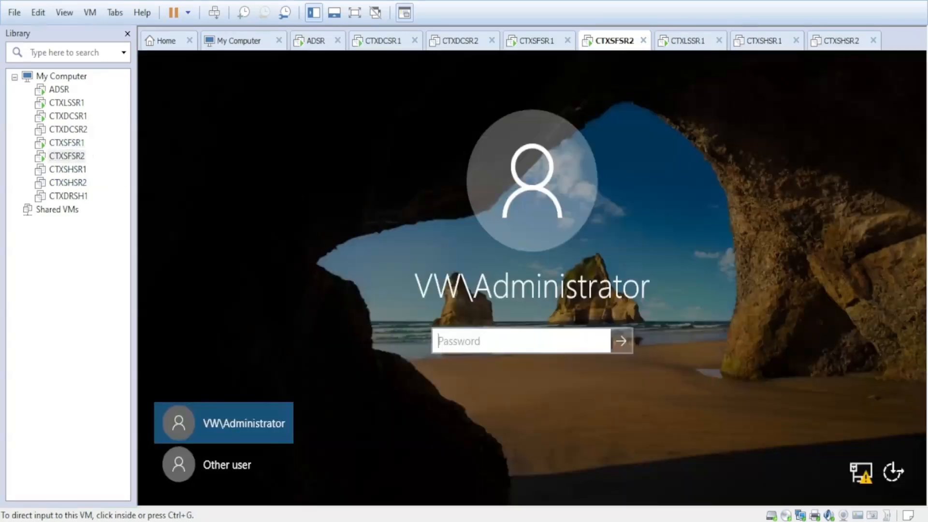
Step: Sign in to CTXSFSR2, unlock CTXSFSR1, then close Server Manager on CTXSFSR2
{"action": "left_click", "coordinate": [476, 340]}
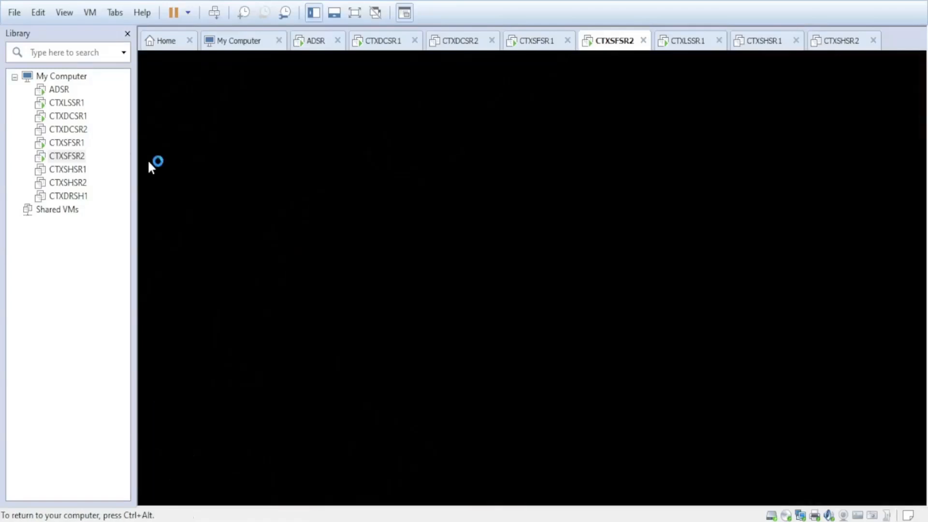
{"action": "left_click", "coordinate": [69, 145]}
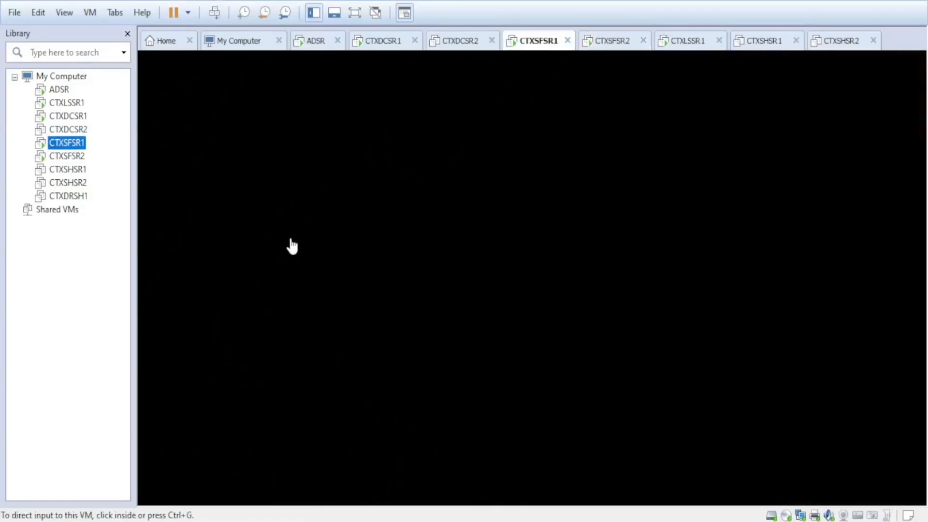
{"action": "left_click", "coordinate": [324, 266]}
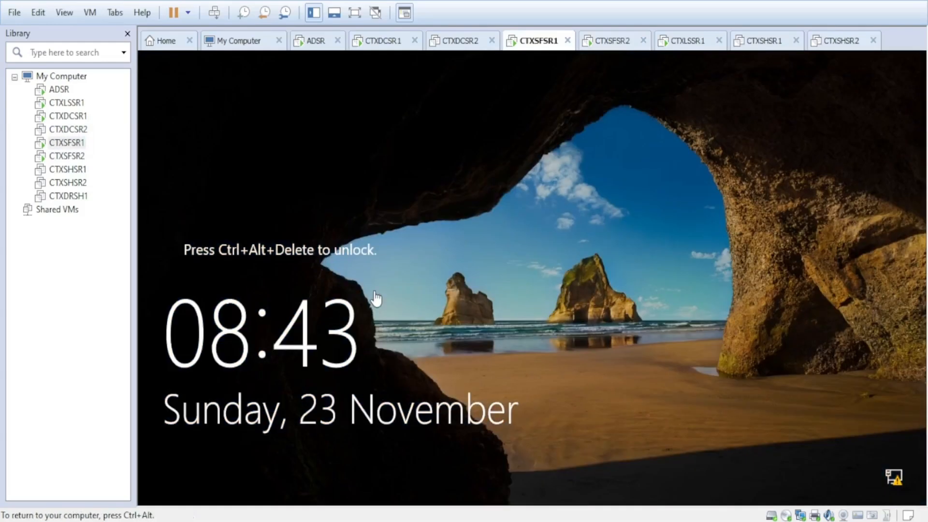
{"action": "key", "text": "ctrl+alt+Insert"}
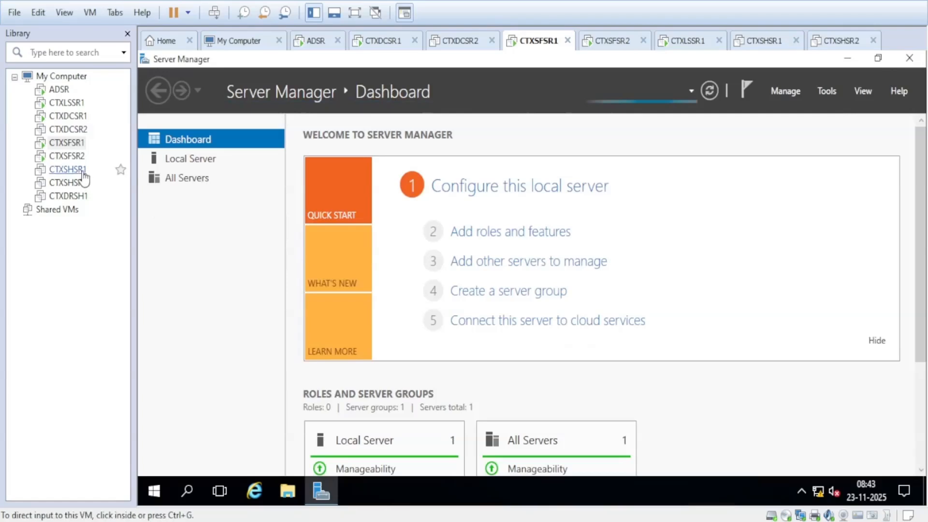
{"action": "left_click", "coordinate": [68, 156]}
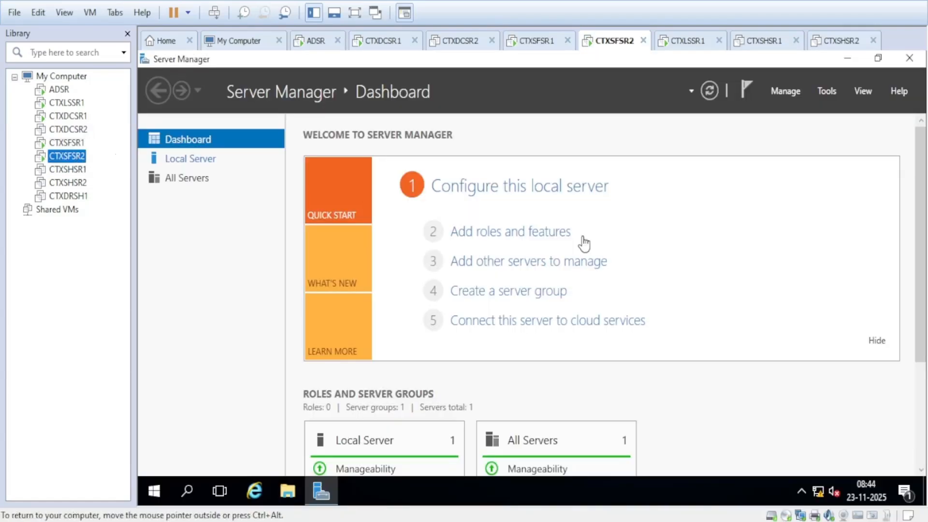
{"action": "left_click", "coordinate": [908, 63]}
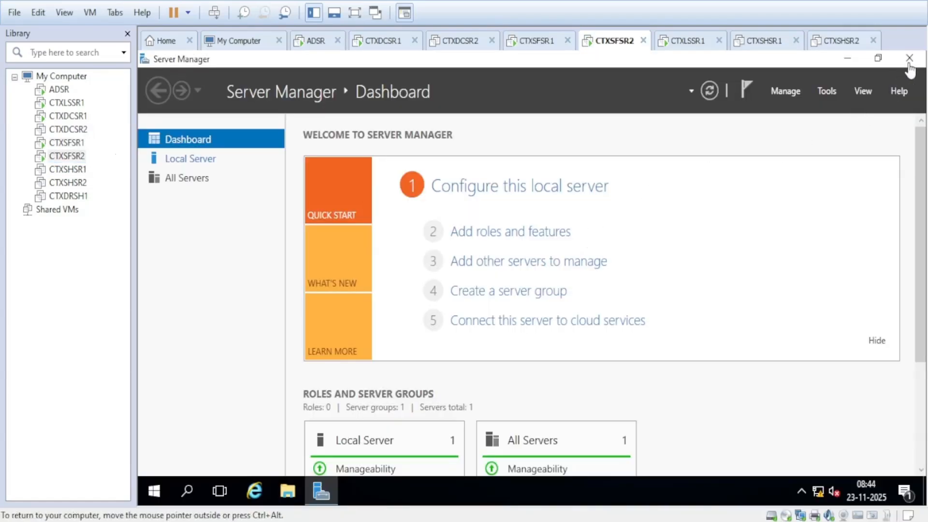
{"action": "left_click", "coordinate": [909, 64]}
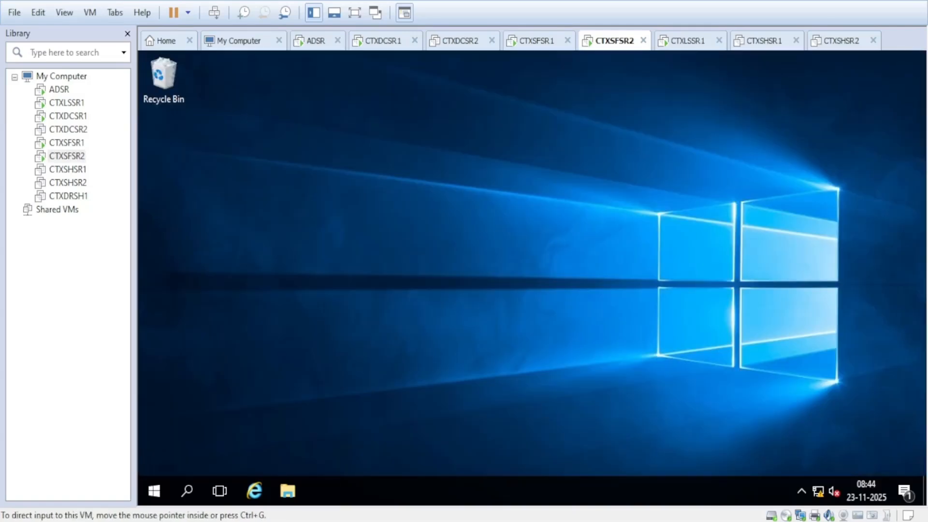
Step: Launch the Citrix StoreFront console on CTXSFSR2, dismiss the not-responding warning, and maximize it
{"action": "left_click", "coordinate": [156, 493]}
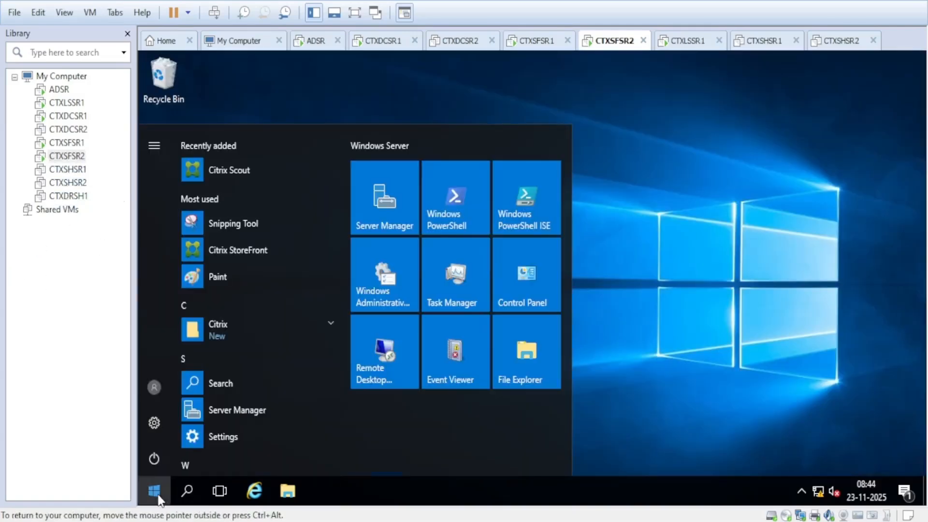
{"action": "left_click", "coordinate": [247, 250]}
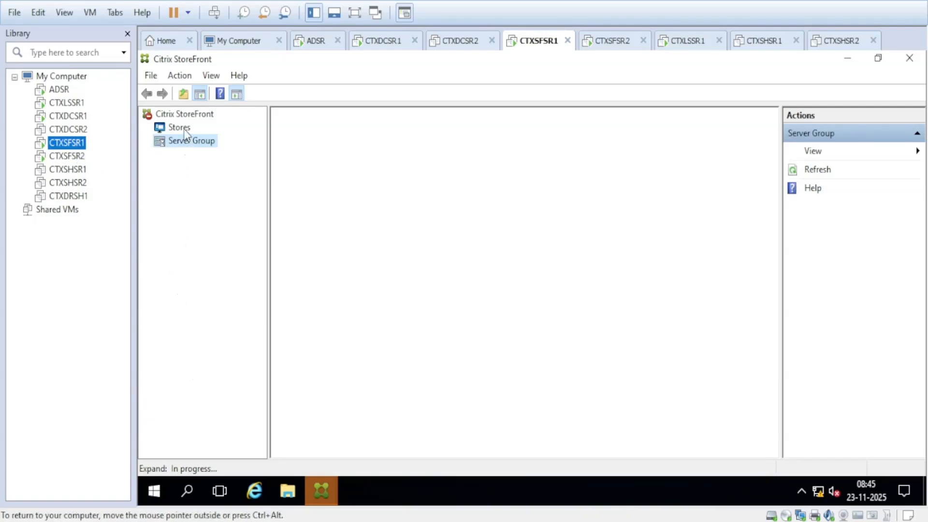
{"action": "left_click", "coordinate": [67, 156]}
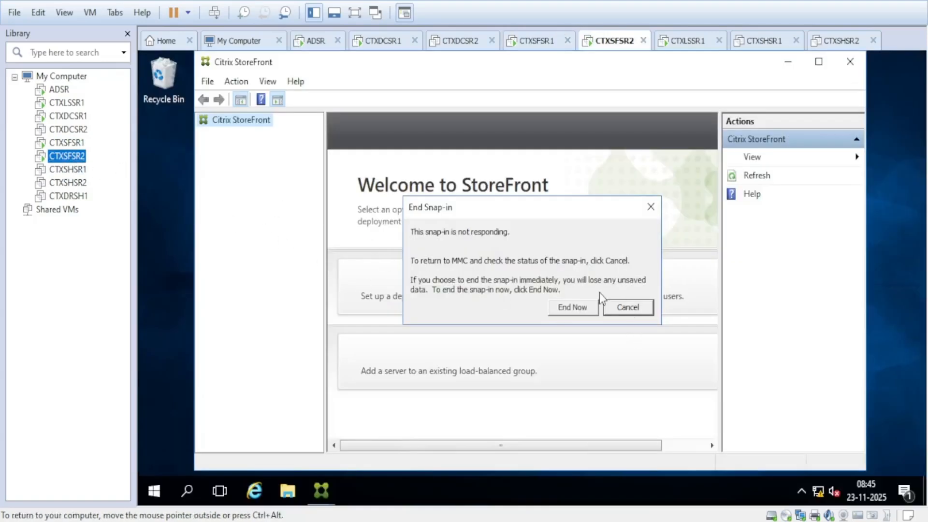
{"action": "left_click", "coordinate": [651, 206]}
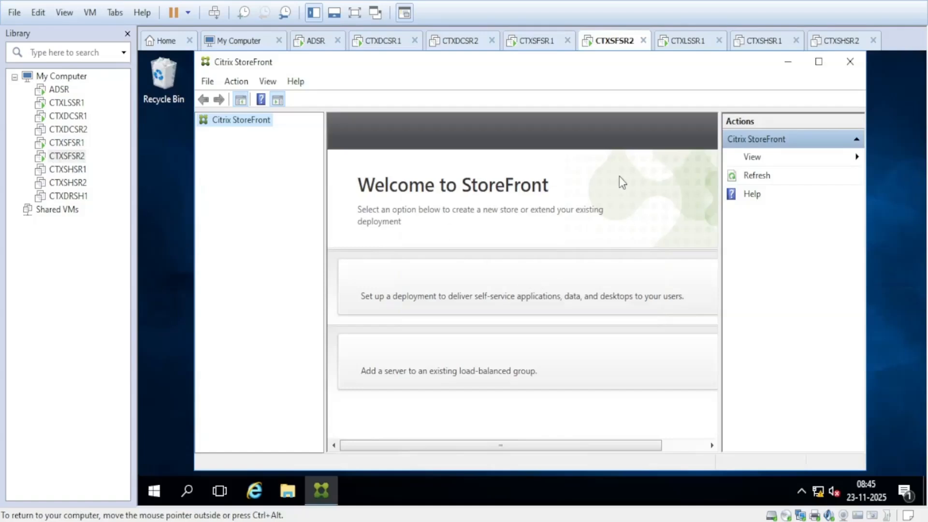
{"action": "left_click", "coordinate": [819, 61]}
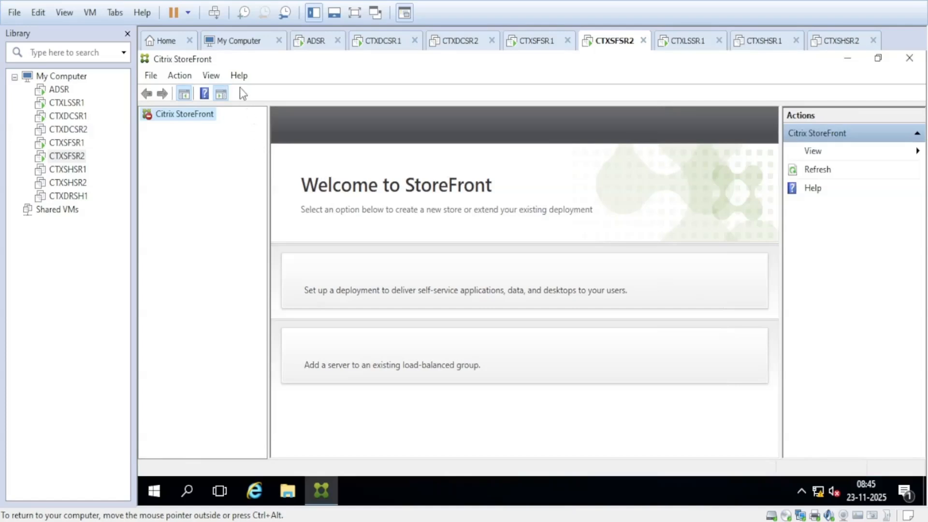
Step: Check Help > About shows StoreFront version 2402.0.2100.11, then close it
{"action": "left_click", "coordinate": [239, 76]}
{"action": "left_click", "coordinate": [275, 151]}
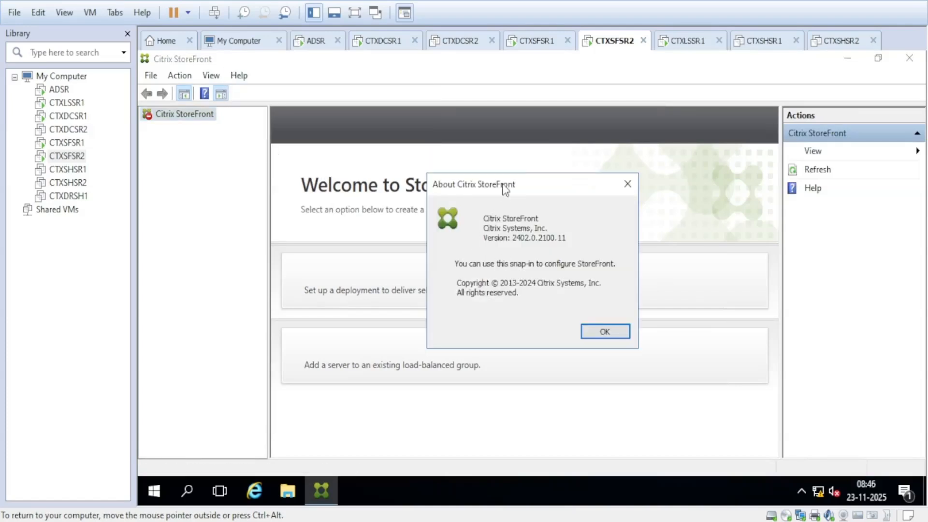
{"action": "left_click_drag", "start_coordinate": [505, 188], "coordinate": [495, 185]}
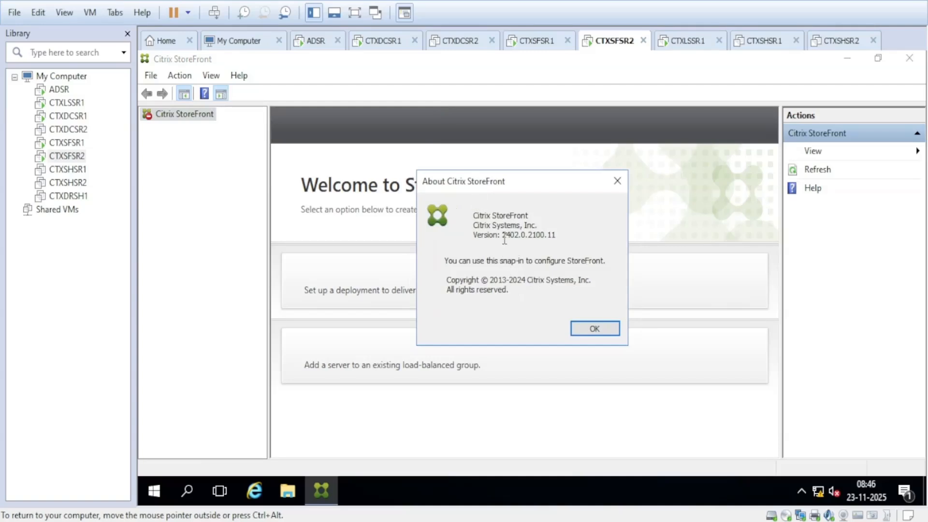
{"action": "left_click_drag", "start_coordinate": [502, 236], "coordinate": [568, 240]}
{"action": "left_click", "coordinate": [598, 332]}
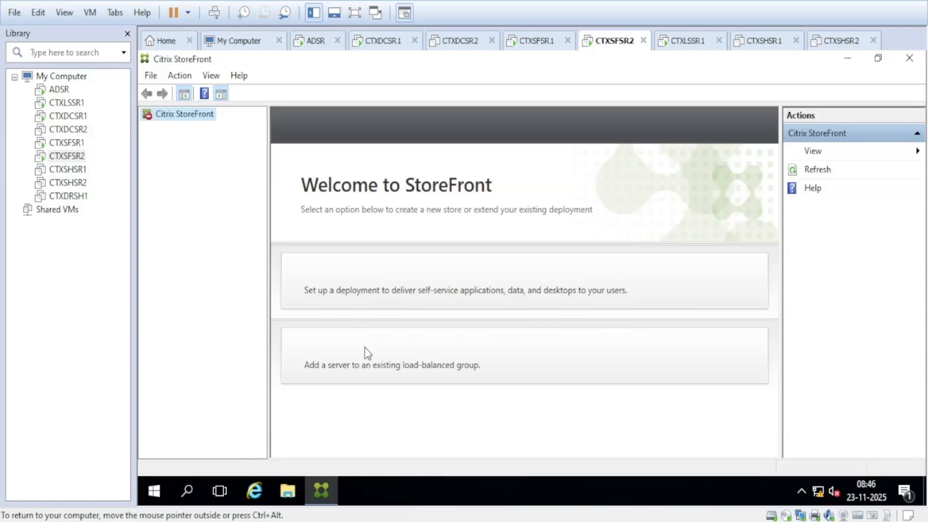
{"action": "left_click", "coordinate": [82, 148]}
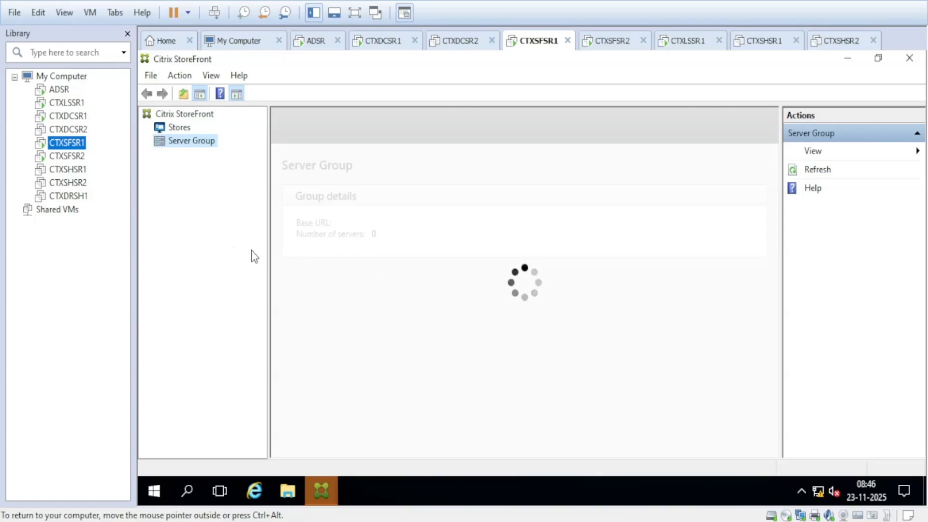
{"action": "left_click", "coordinate": [77, 159]}
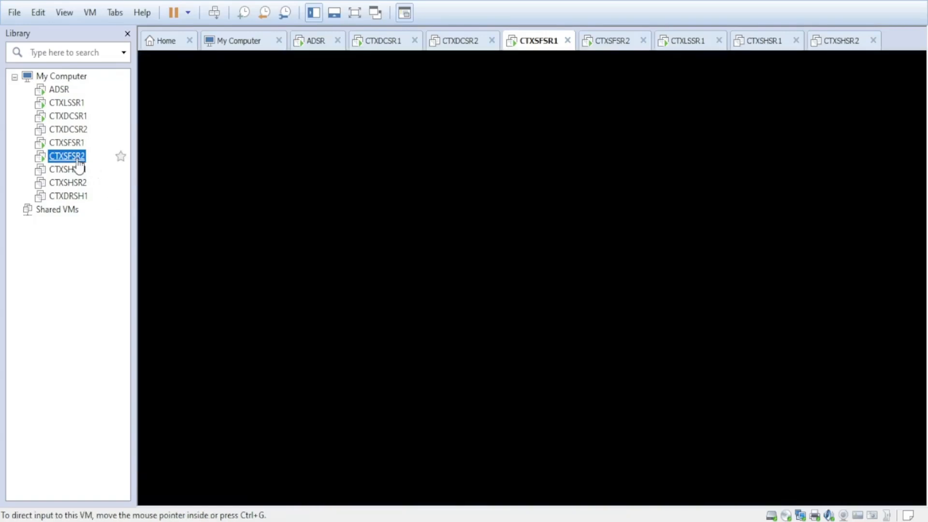
{"action": "left_click", "coordinate": [78, 144]}
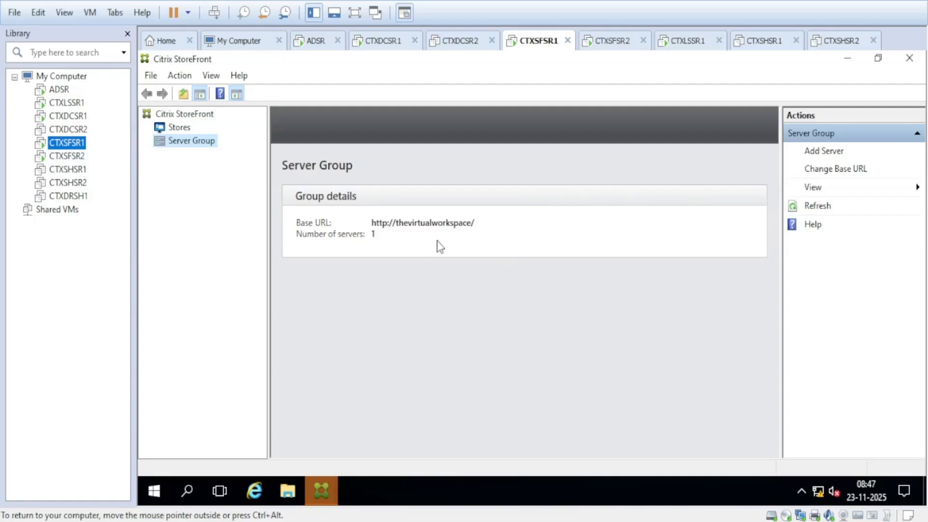
{"action": "left_click", "coordinate": [187, 130]}
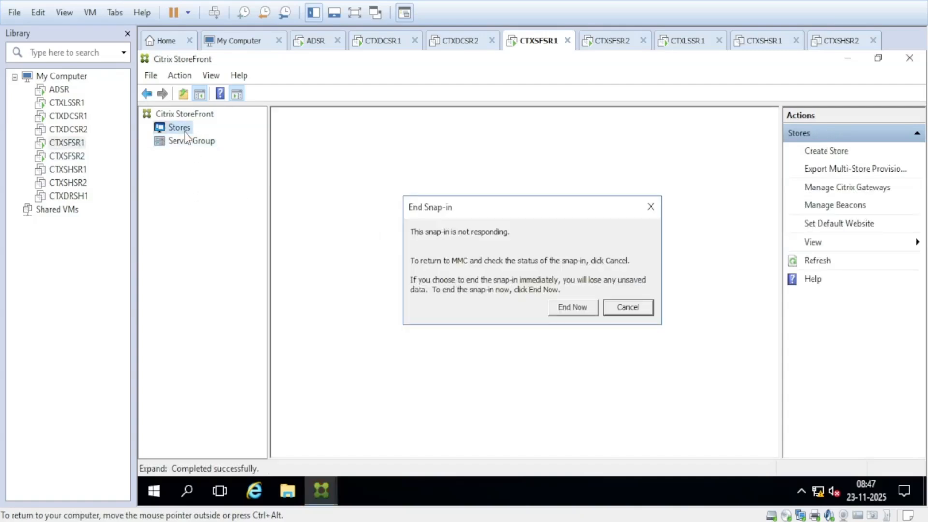
{"action": "left_click", "coordinate": [627, 307]}
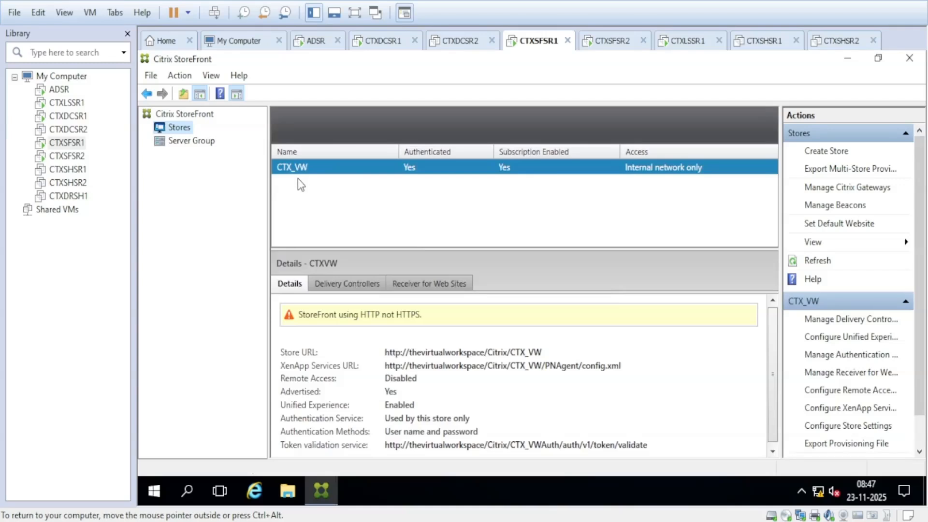
{"action": "left_click", "coordinate": [198, 142]}
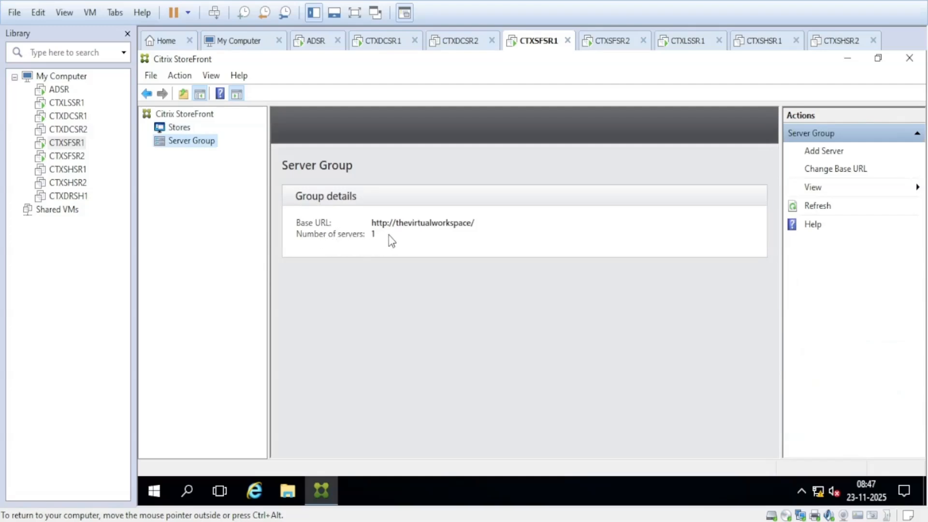
Step: On CTXSFSR1, use Add Server to generate an authorization code and copy it
{"action": "left_click", "coordinate": [824, 152]}
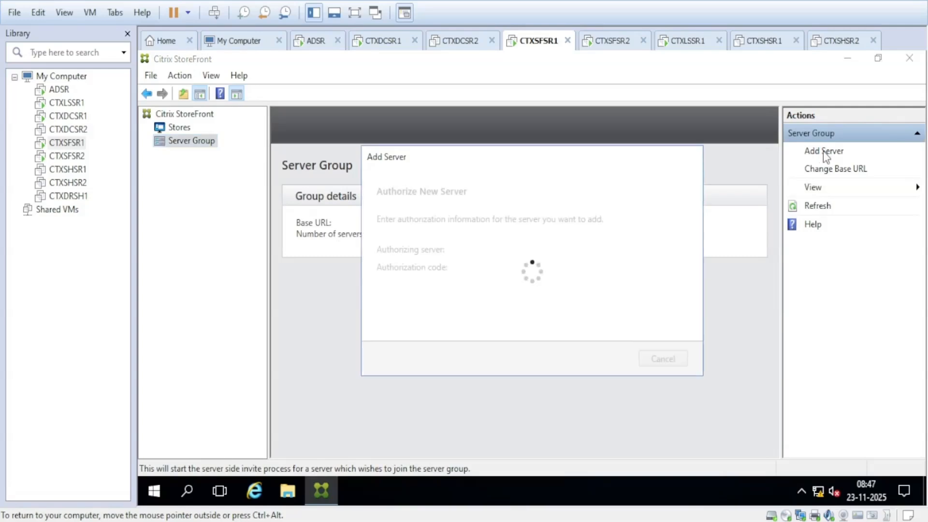
{"action": "left_click", "coordinate": [77, 157]}
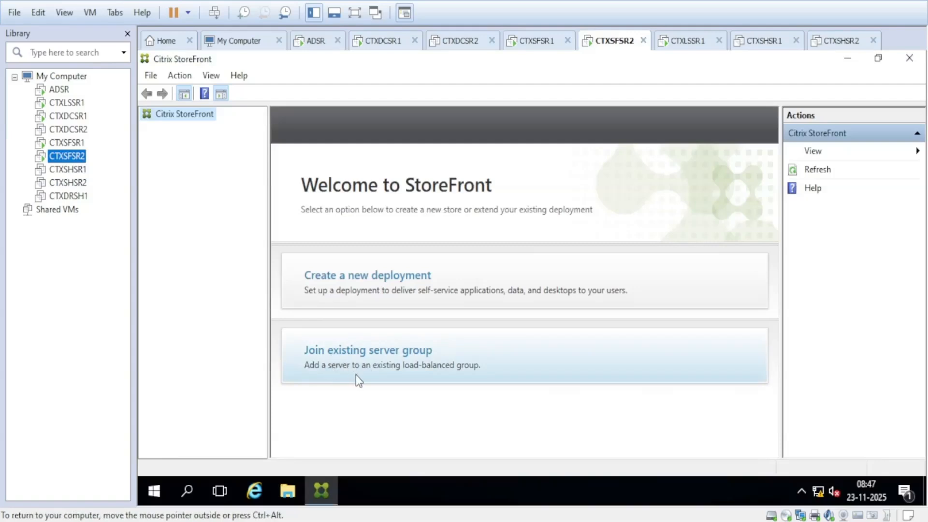
{"action": "left_click", "coordinate": [371, 362]}
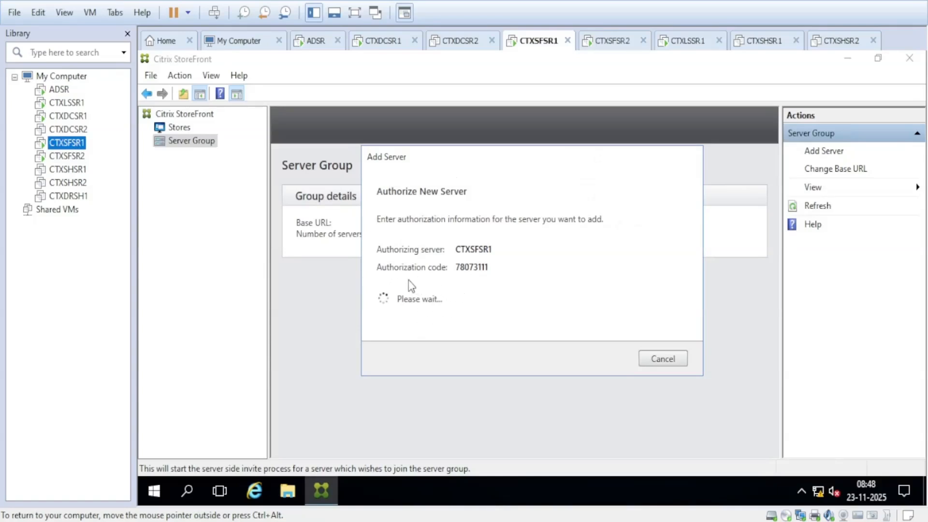
{"action": "double_click", "coordinate": [472, 267]}
{"action": "key", "text": "ctrl+c"}
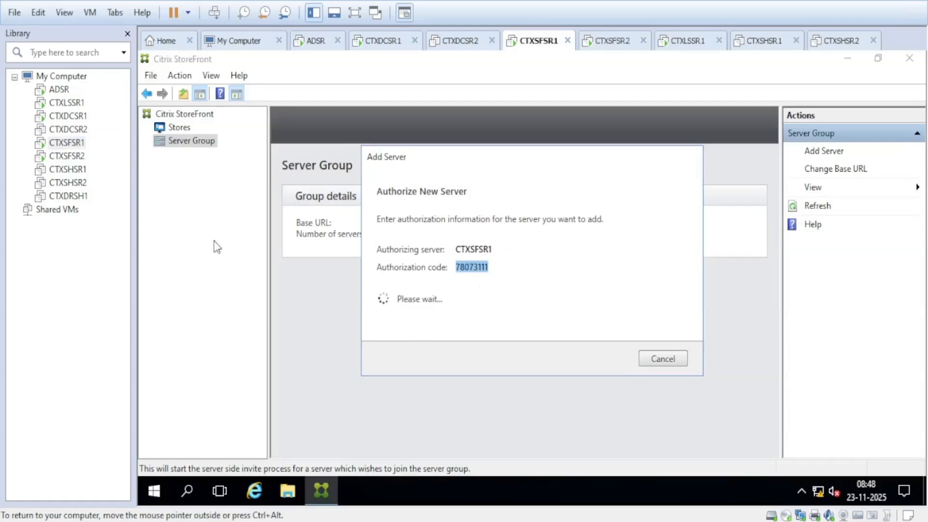
Step: On CTXSFSR2, choose Join existing server group and paste the authorization code
{"action": "left_click", "coordinate": [73, 157]}
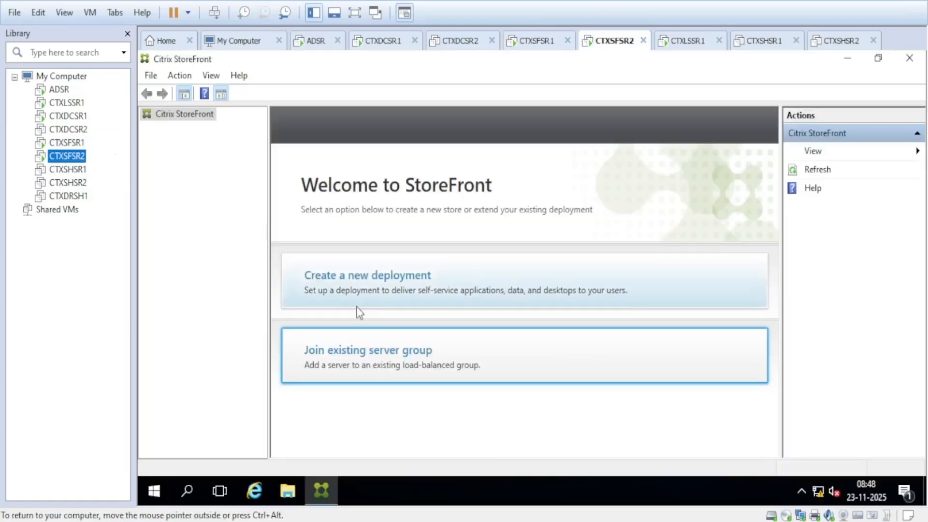
{"action": "left_click", "coordinate": [472, 422]}
{"action": "left_click", "coordinate": [413, 359]}
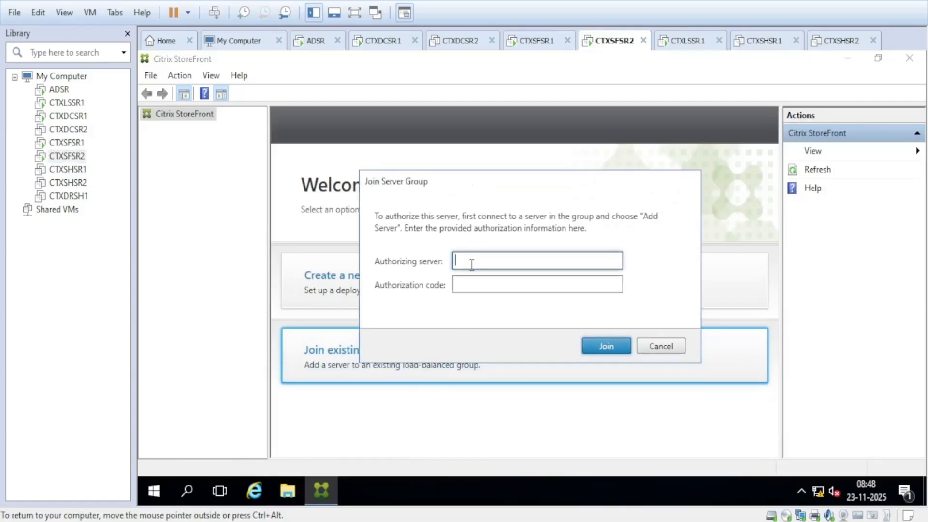
{"action": "left_click", "coordinate": [470, 285]}
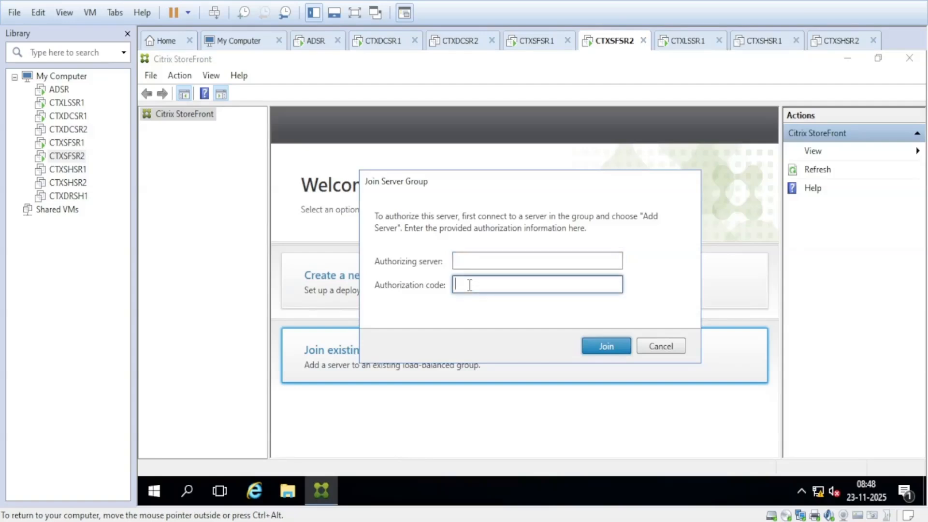
{"action": "key", "text": "ctrl+v"}
Step: Copy the server name CTXSFSR1 and paste it as CTXSFSR2's authorizing server
{"action": "left_click", "coordinate": [121, 143]}
{"action": "left_click", "coordinate": [492, 250]}
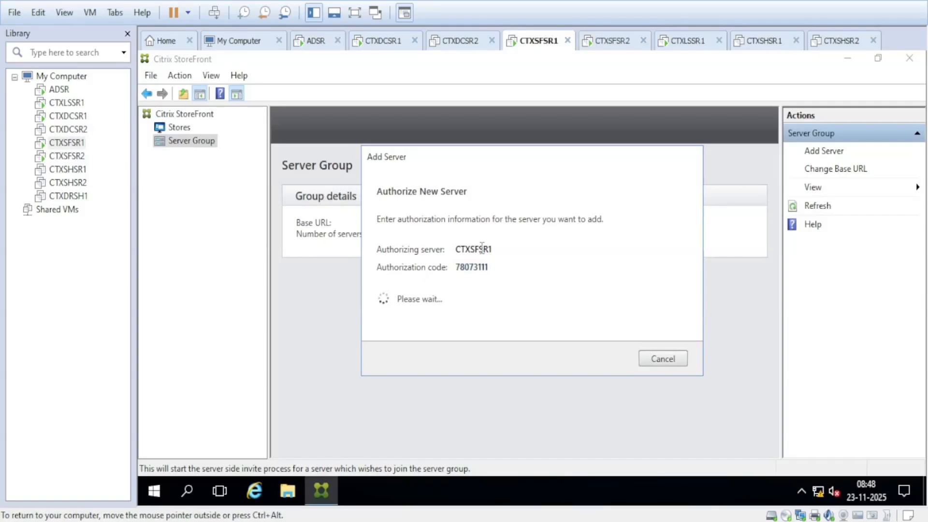
{"action": "double_click", "coordinate": [482, 248]}
{"action": "key", "text": "ctrl+c"}
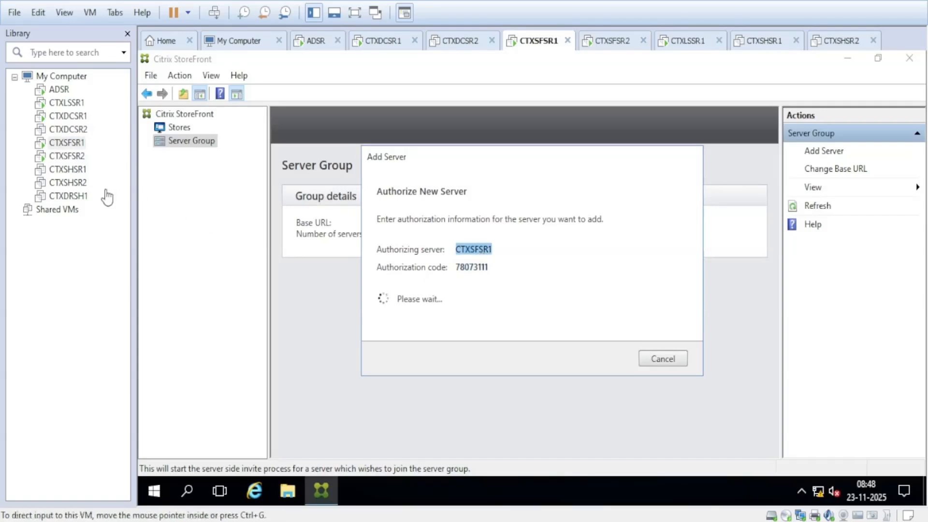
{"action": "left_click", "coordinate": [118, 156]}
{"action": "left_click", "coordinate": [483, 263]}
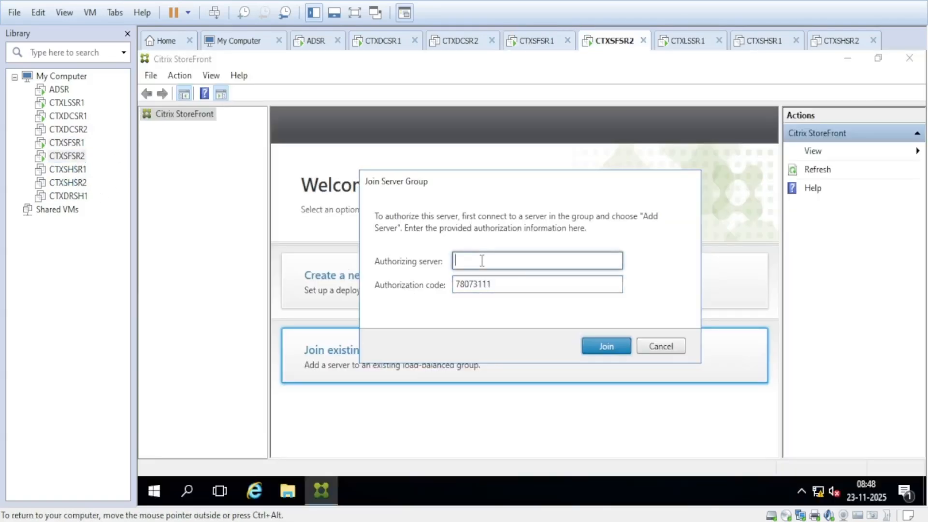
{"action": "key", "text": "ctrl+v"}
Step: Submit the join on CTXSFSR2, refresh its console, and view the Add Server result on CTXSFSR1
{"action": "left_click", "coordinate": [601, 350]}
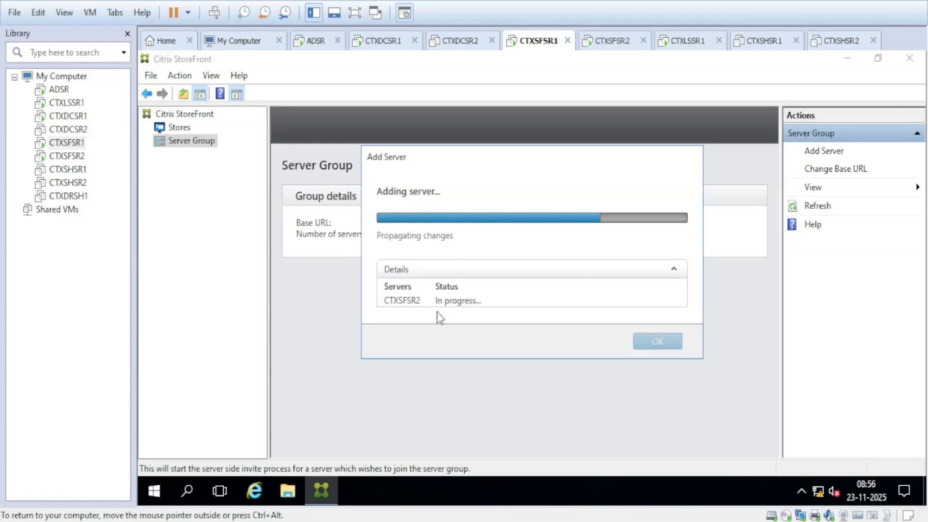
{"action": "left_click", "coordinate": [75, 157]}
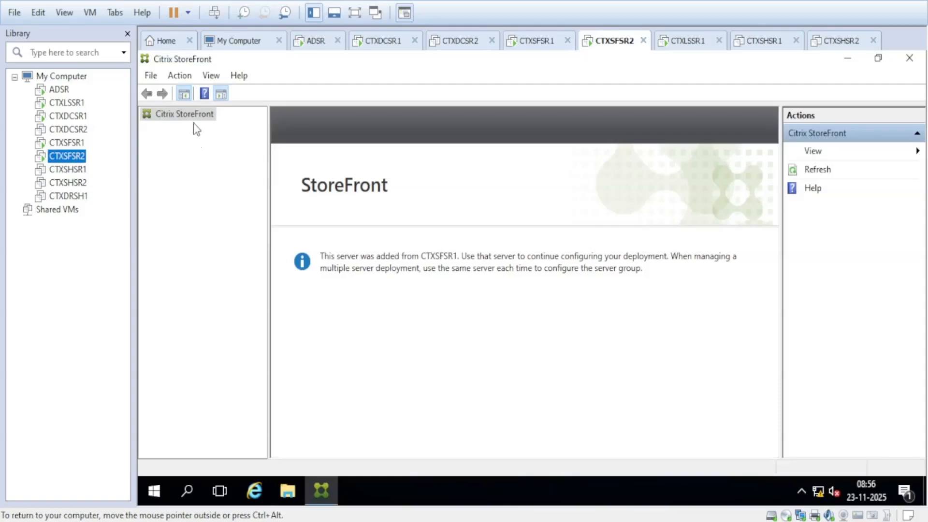
{"action": "left_click", "coordinate": [811, 173]}
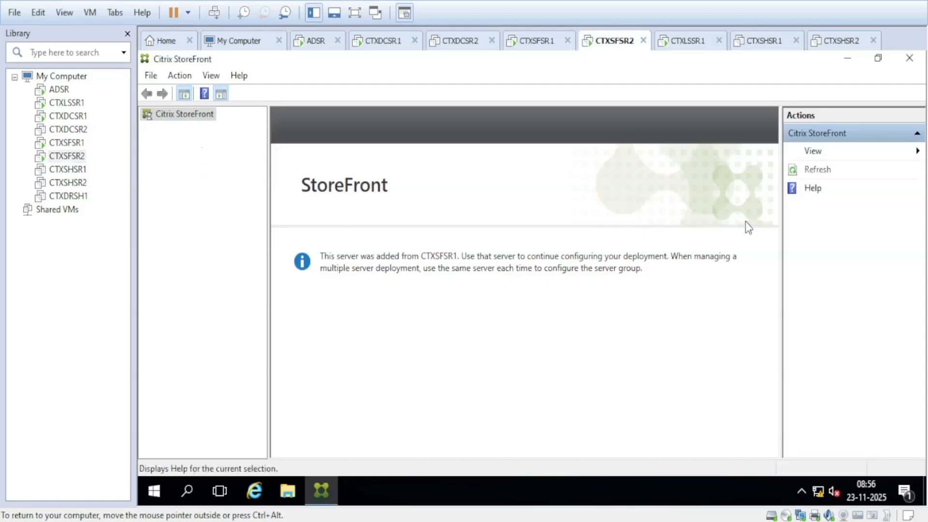
{"action": "left_click", "coordinate": [78, 144]}
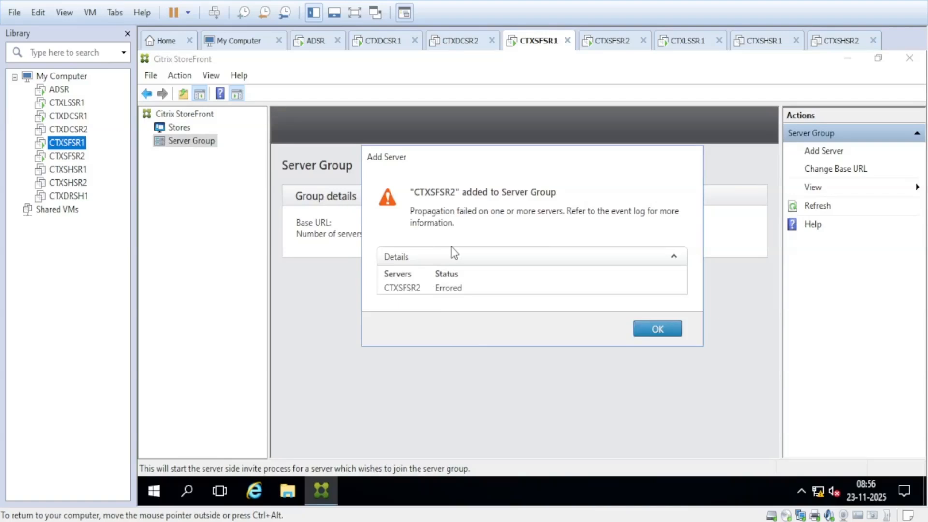
Step: Dismiss the propagation warning and inspect both rows: ctxsfsr1 failed to propagate, ctxsfsr2 failed to synchronize
{"action": "left_click", "coordinate": [658, 330]}
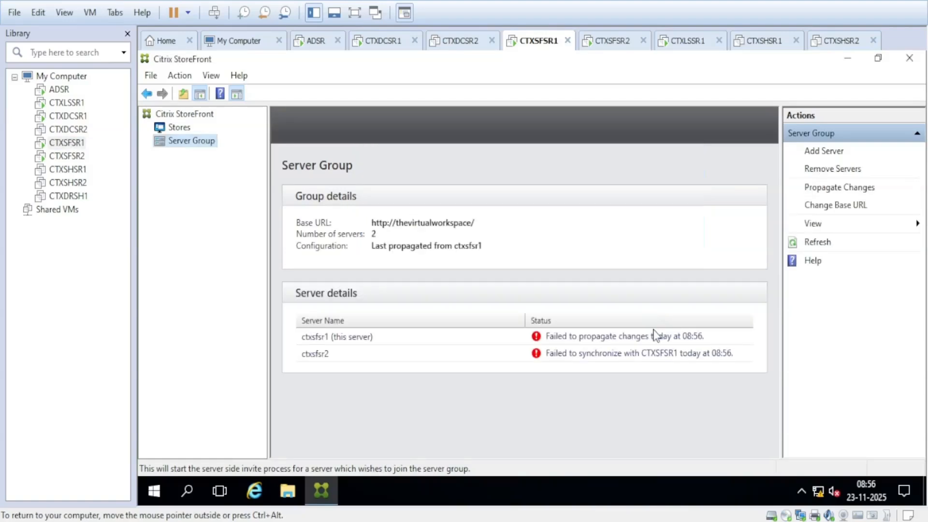
{"action": "left_click", "coordinate": [453, 342]}
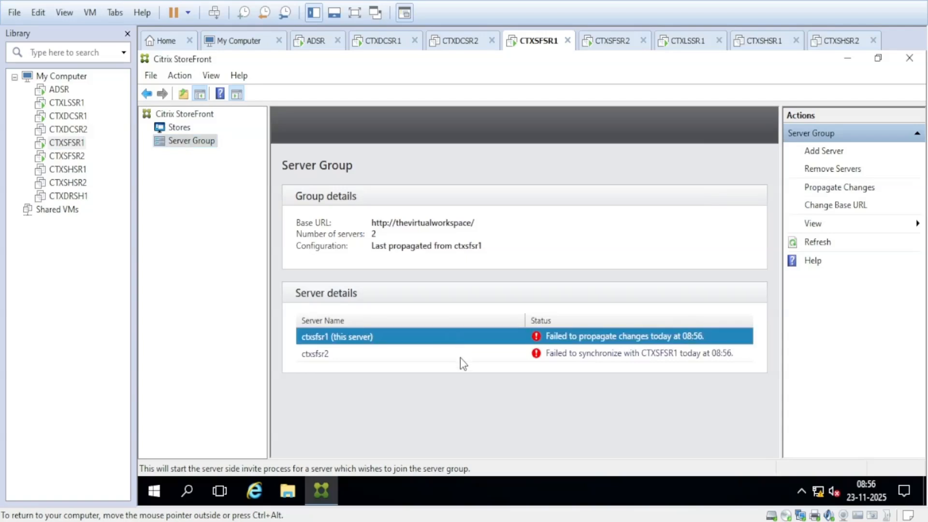
{"action": "left_click", "coordinate": [461, 358]}
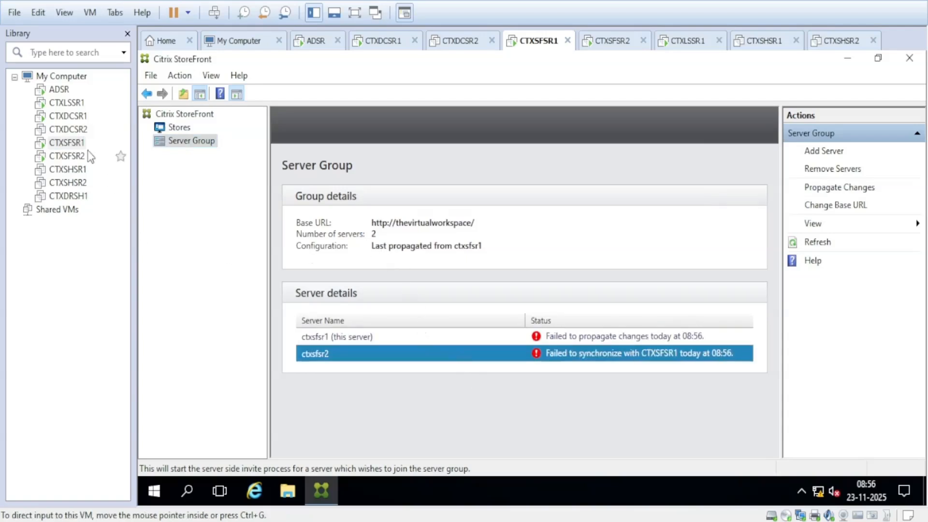
{"action": "left_click", "coordinate": [67, 156]}
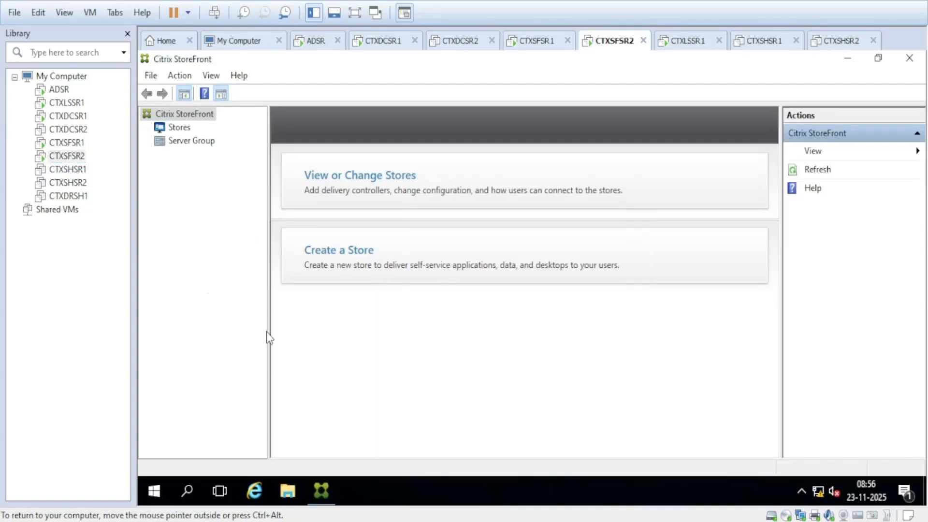
{"action": "left_click", "coordinate": [70, 147]}
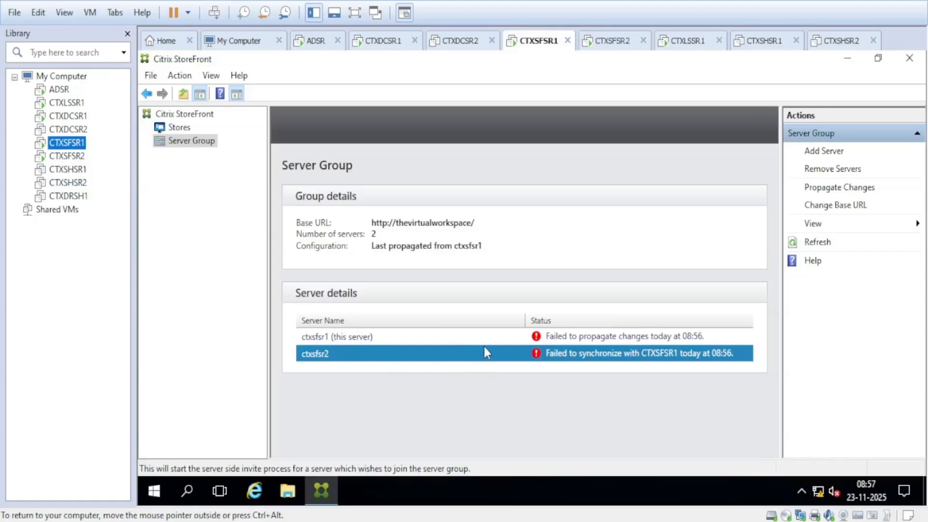
{"action": "left_click", "coordinate": [596, 342]}
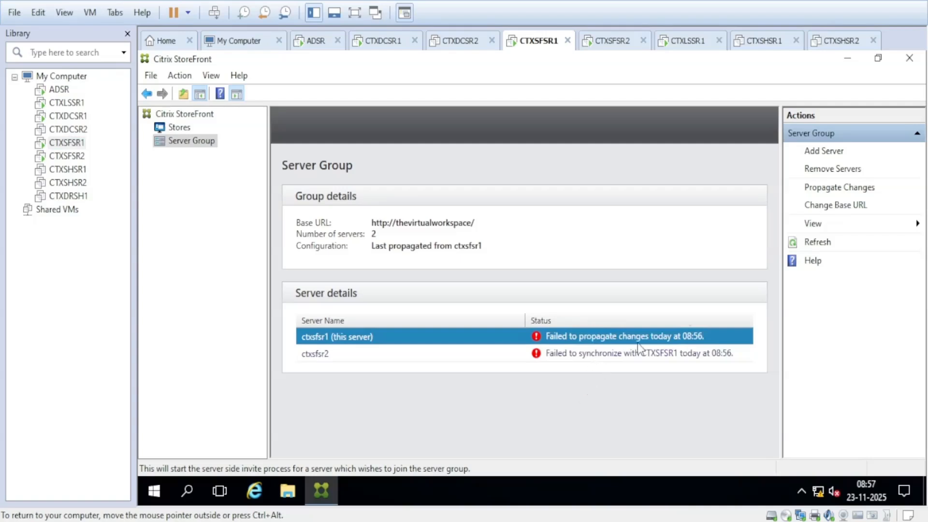
Step: Select the ctxsfsr2 row, propagate CTXSFSR1's changes, and acknowledge the success message
{"action": "left_click", "coordinate": [481, 362]}
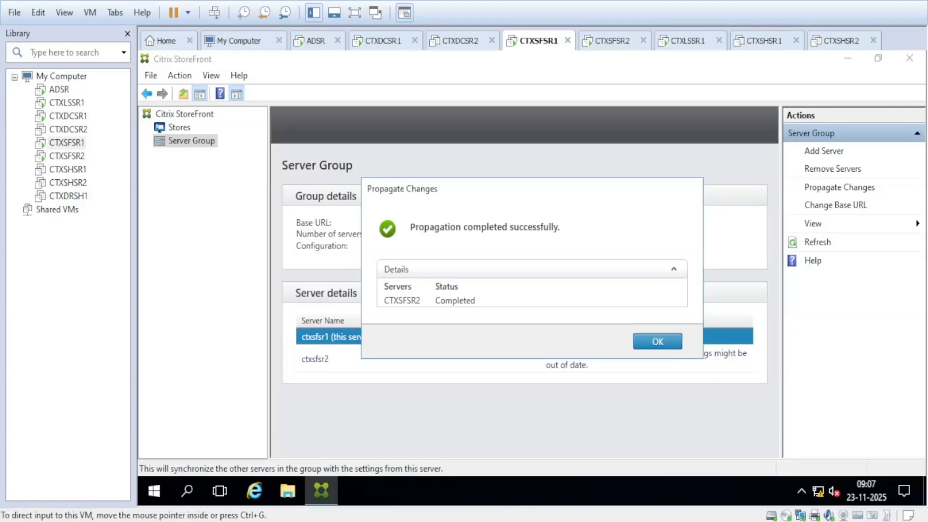
{"action": "left_click", "coordinate": [658, 341]}
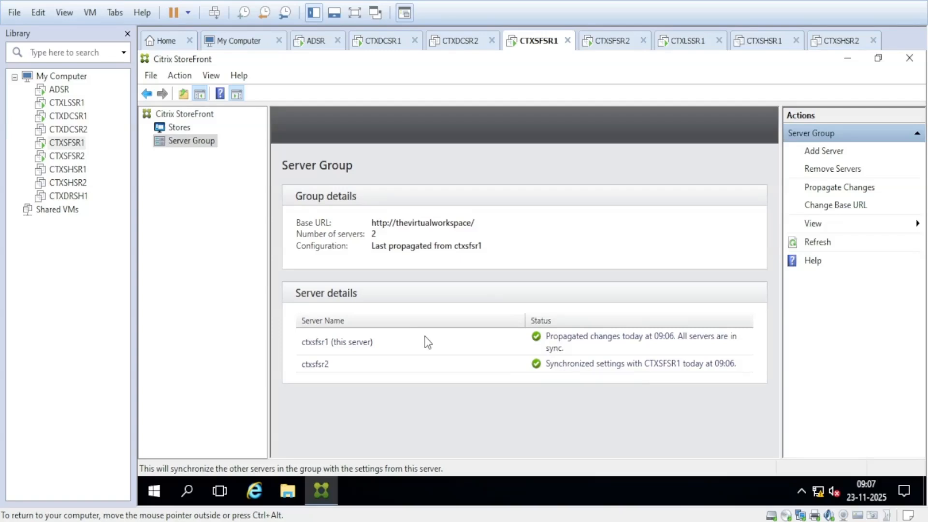
Step: Switch to the CTXLSSR1 machine and sign in with the administrator password
{"action": "left_click", "coordinate": [66, 103]}
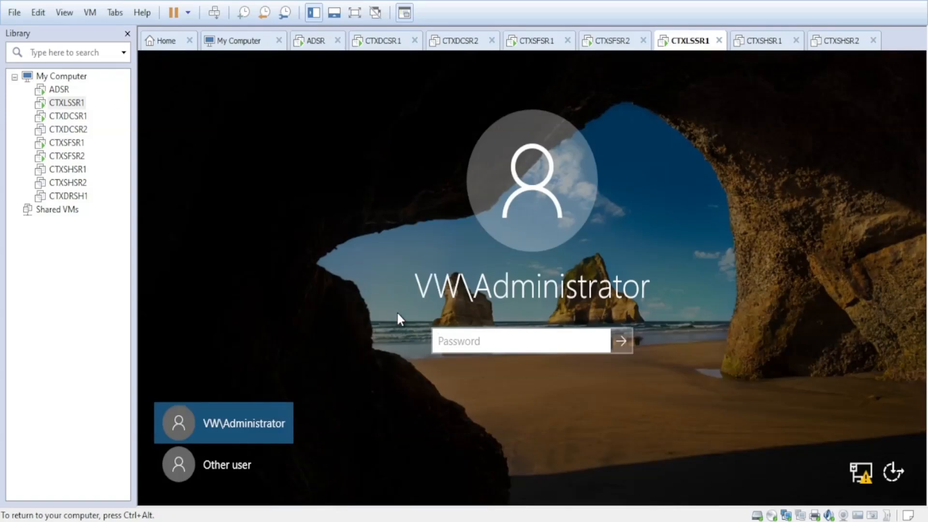
{"action": "type", "text": "*********"}
{"action": "key", "text": "Return"}
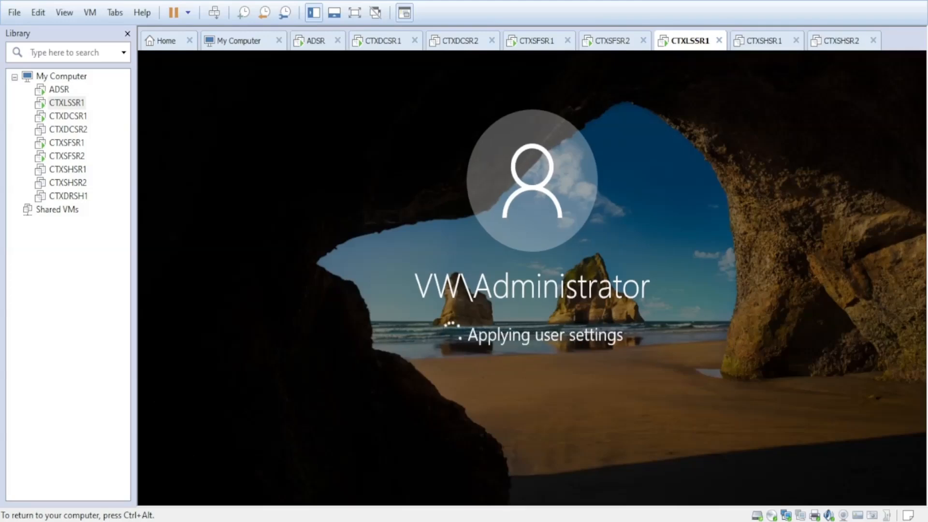